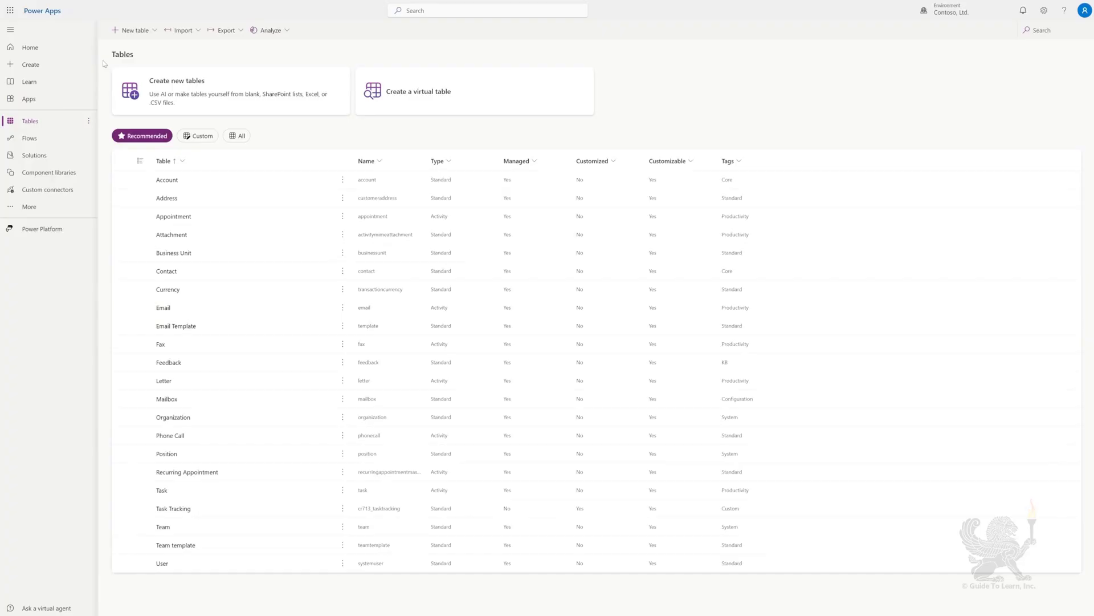
# Generate one Copilot Task Tracking table with Task Name and Due Date columns, then save and exit
pyautogui.click(131, 31)
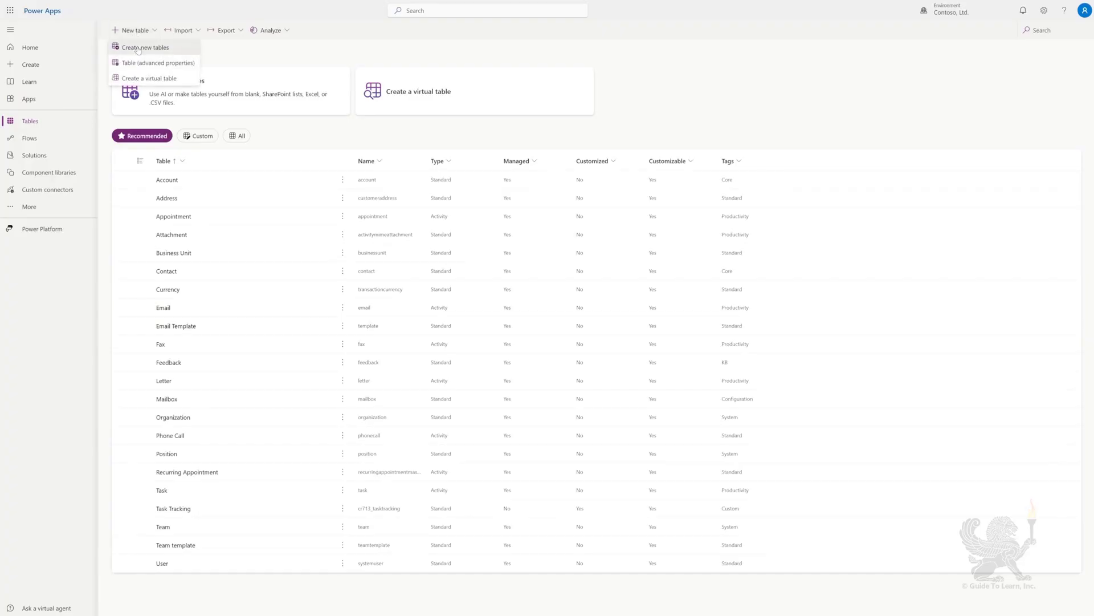
pyautogui.click(137, 49)
pyautogui.click(385, 340)
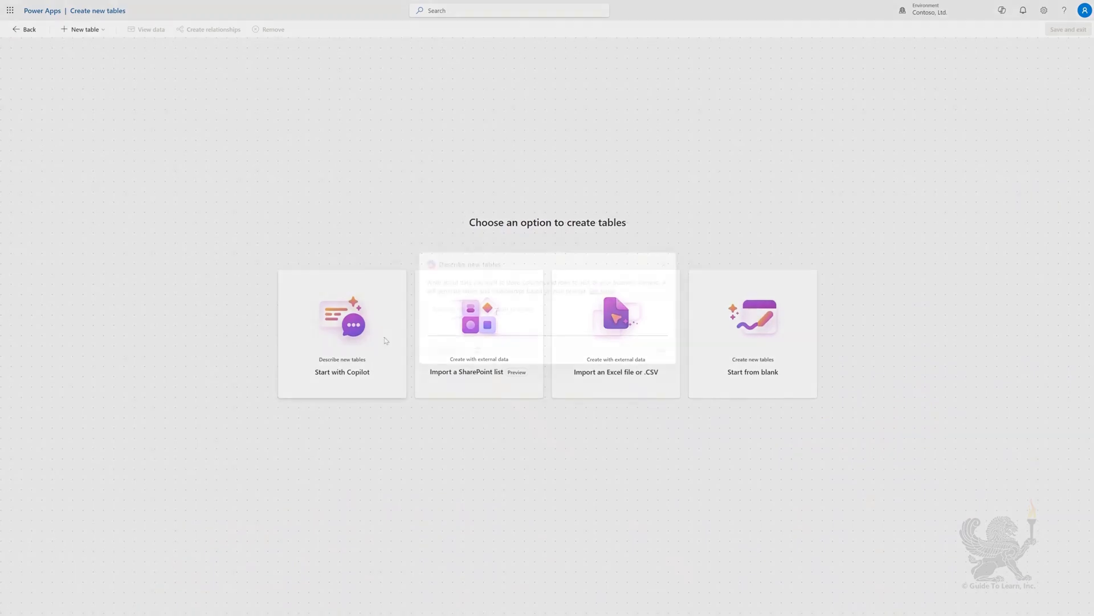
pyautogui.write('Create a table for tracking tasks, include the Task Name and Due Date')
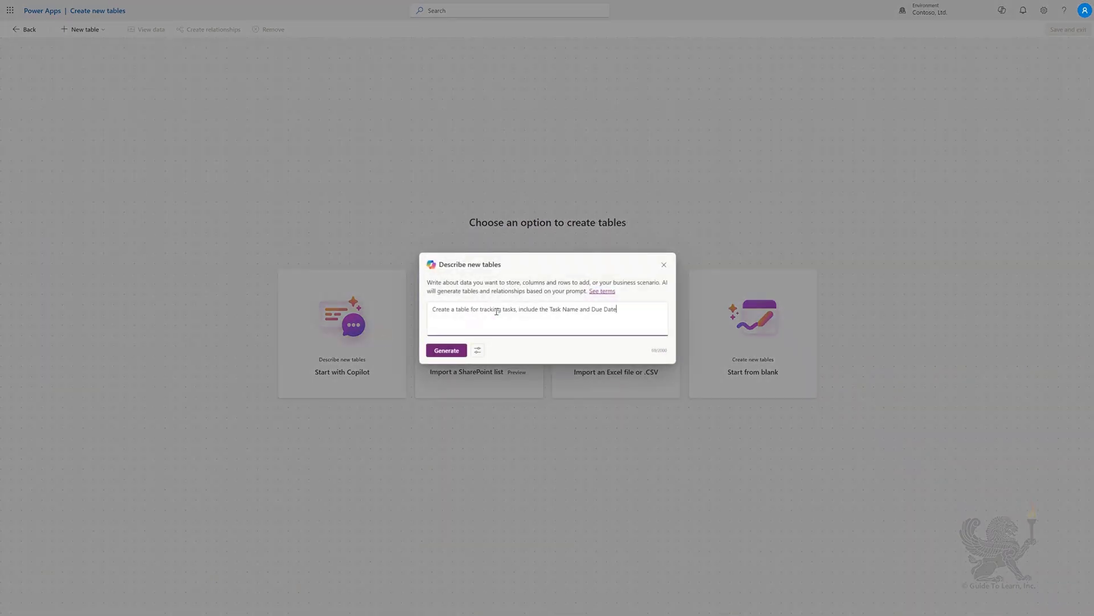
pyautogui.click(475, 350)
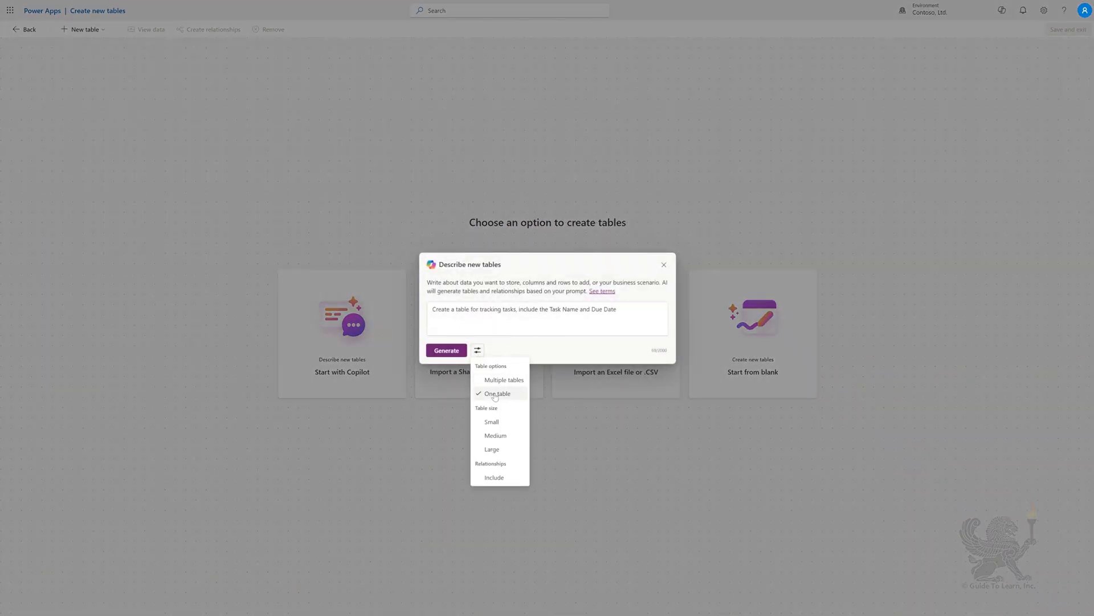
pyautogui.click(446, 350)
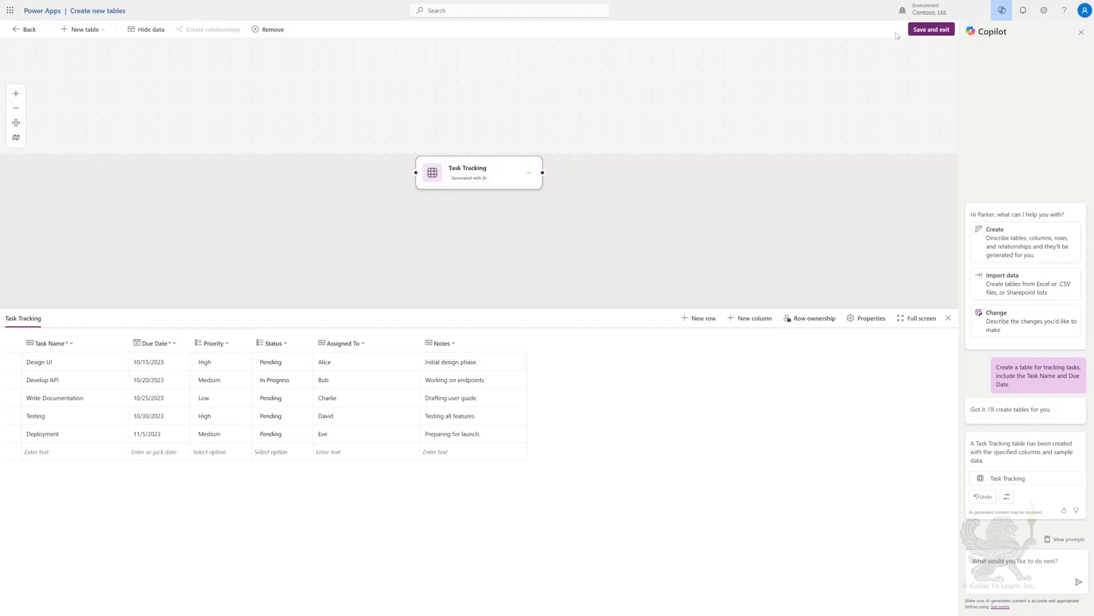
pyautogui.click(926, 30)
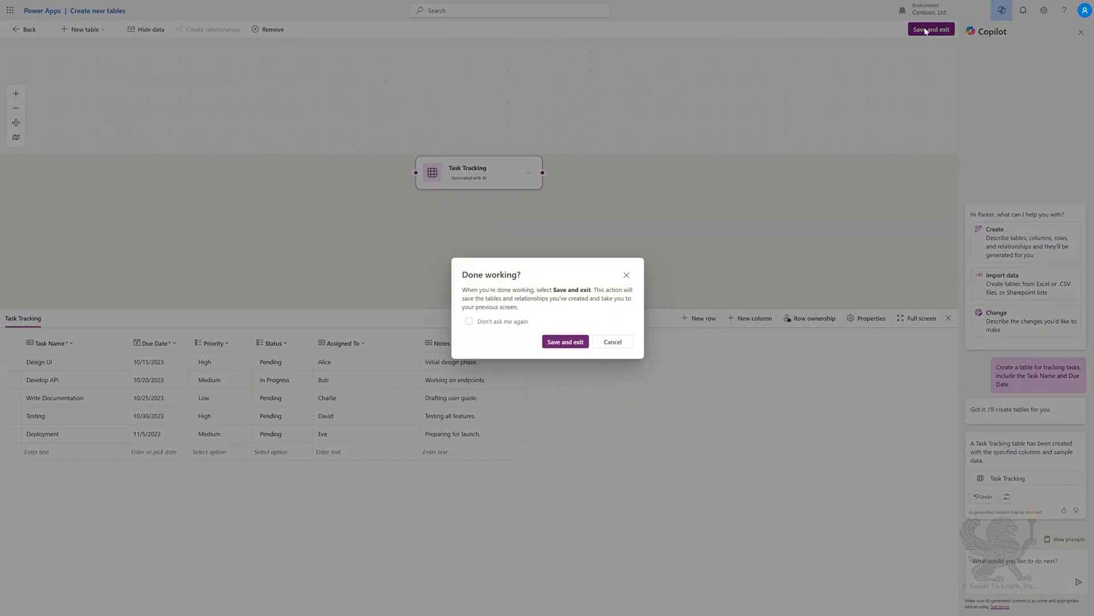
pyautogui.click(563, 342)
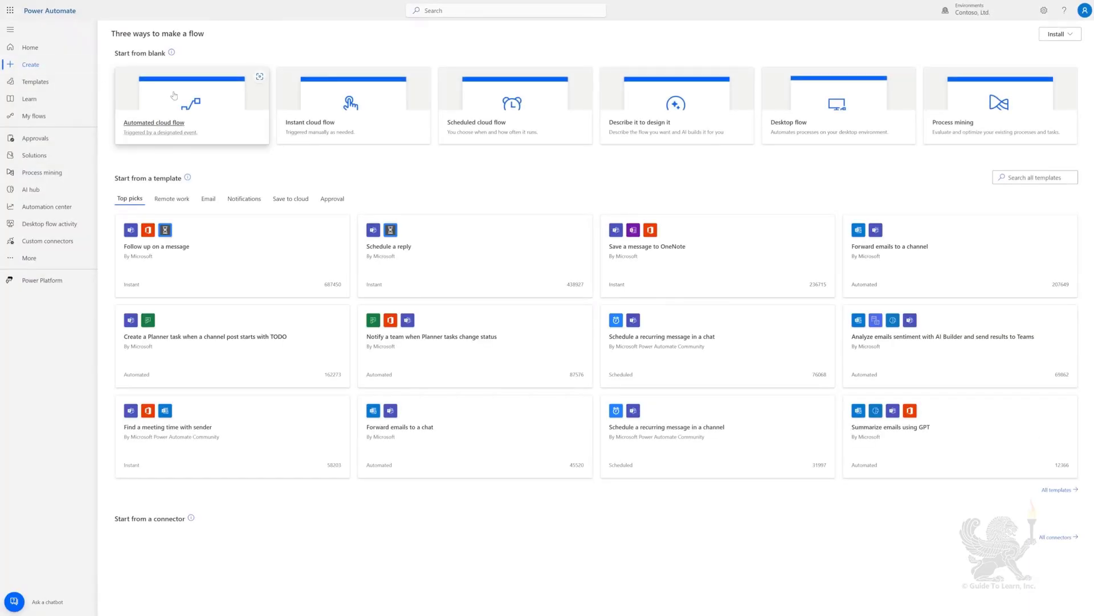
# Create automated flow 'Notify Manager on New Dataverse Task' with the Dataverse 'When a row is added, modified or deleted' trigger
pyautogui.click(171, 102)
pyautogui.click(596, 229)
pyautogui.write('Notify Manager on New Dataverse Task')
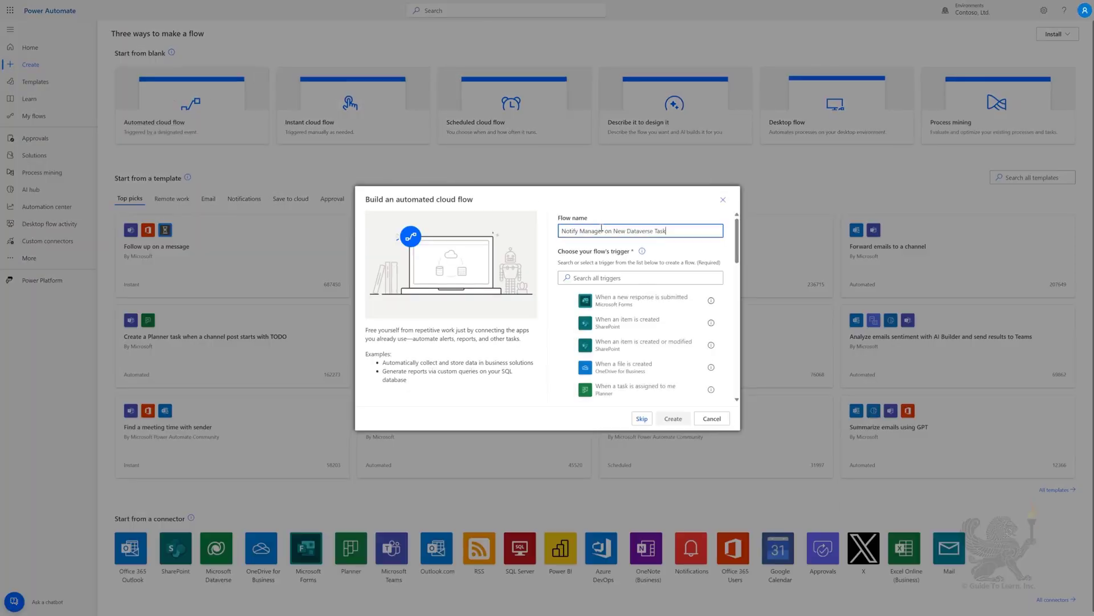
pyautogui.click(614, 278)
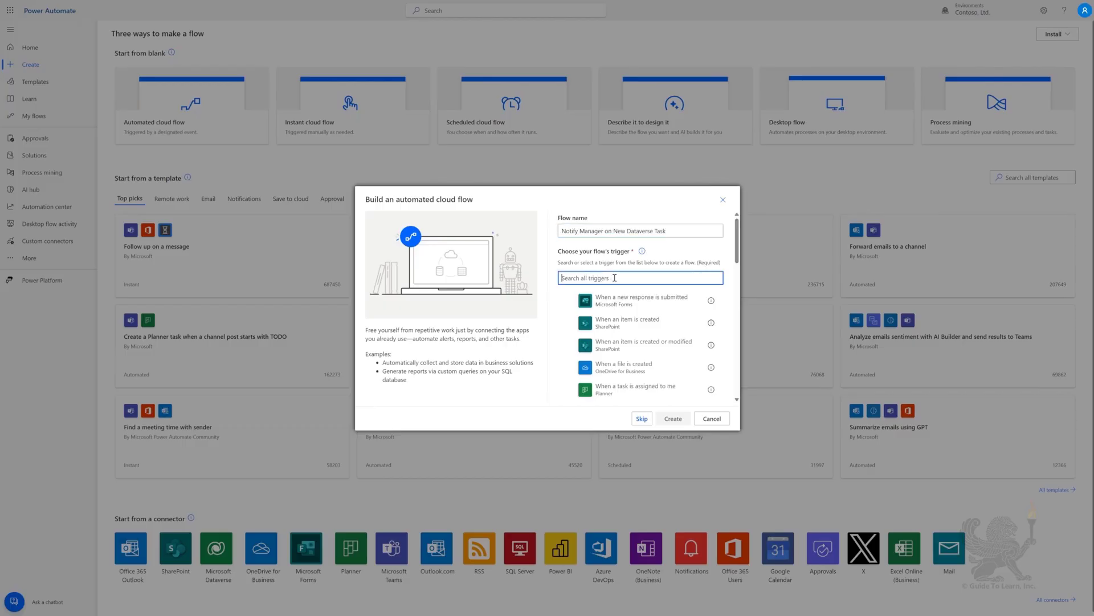
pyautogui.write('when a row is add')
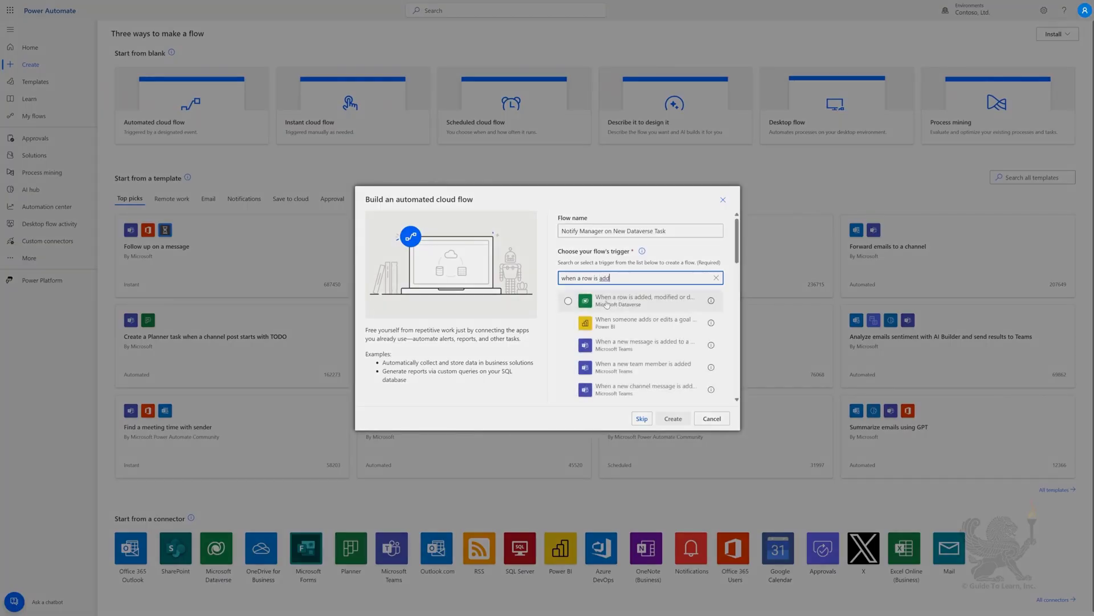
pyautogui.click(607, 303)
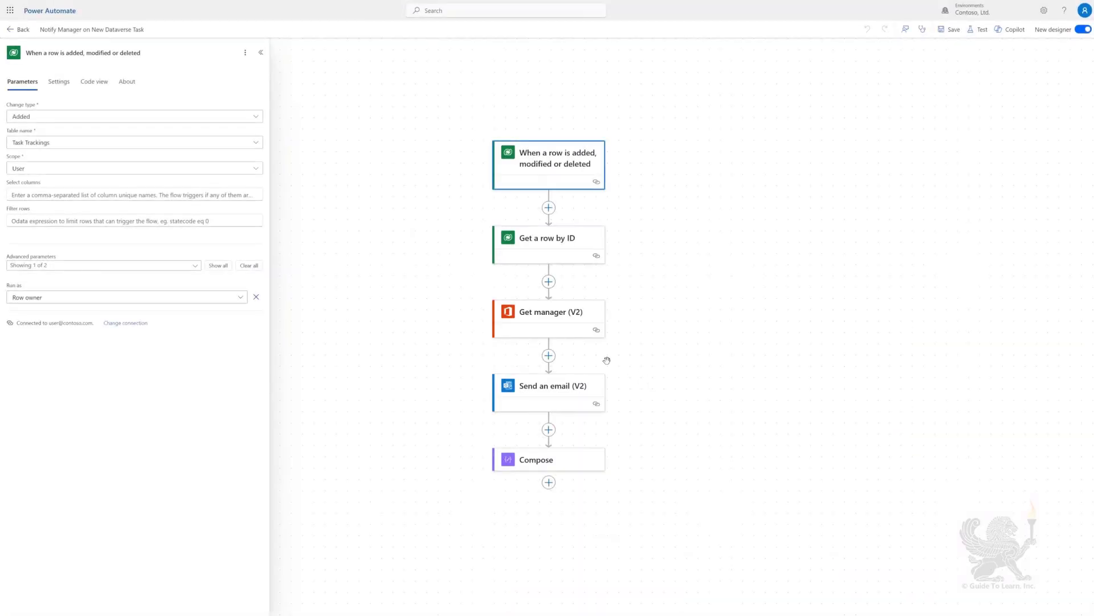
# Keep the trigger on Added rows of Task Trackings and change its scope to Organization
pyautogui.click(255, 117)
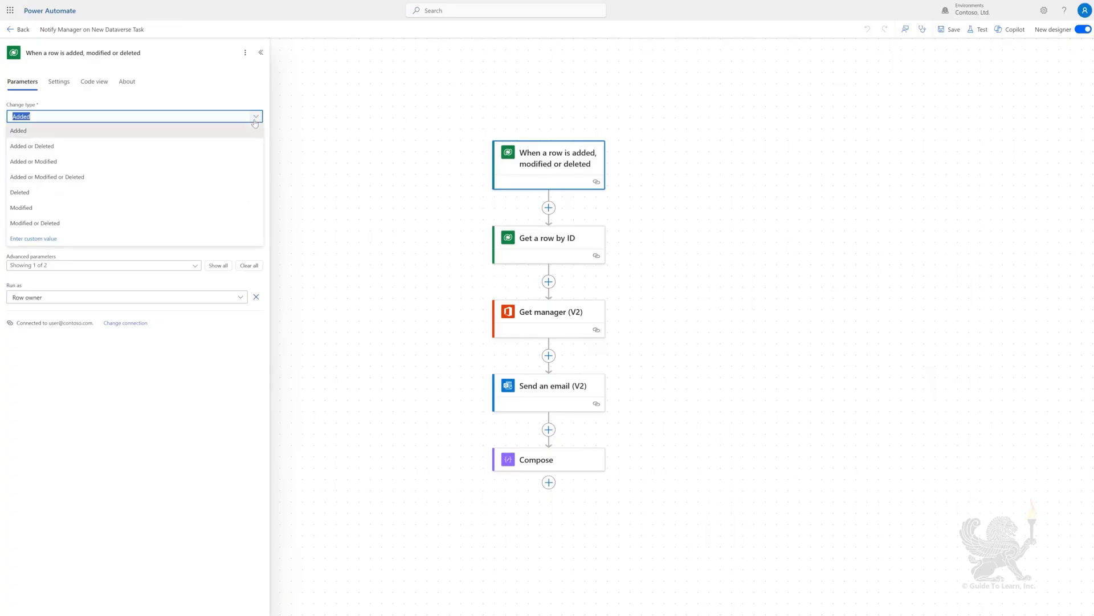
pyautogui.click(23, 131)
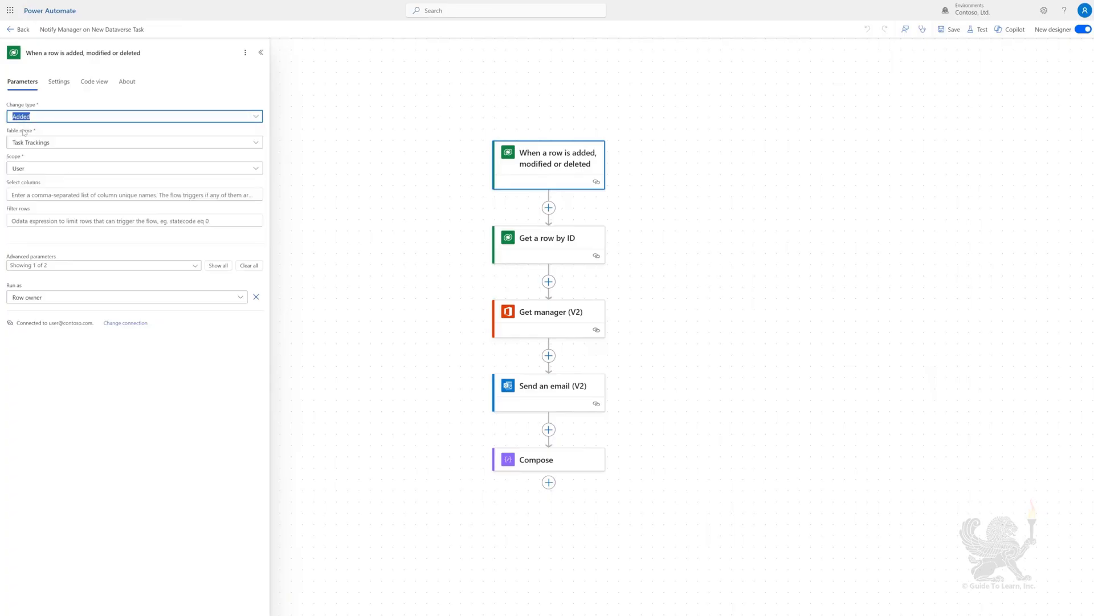
pyautogui.click(241, 143)
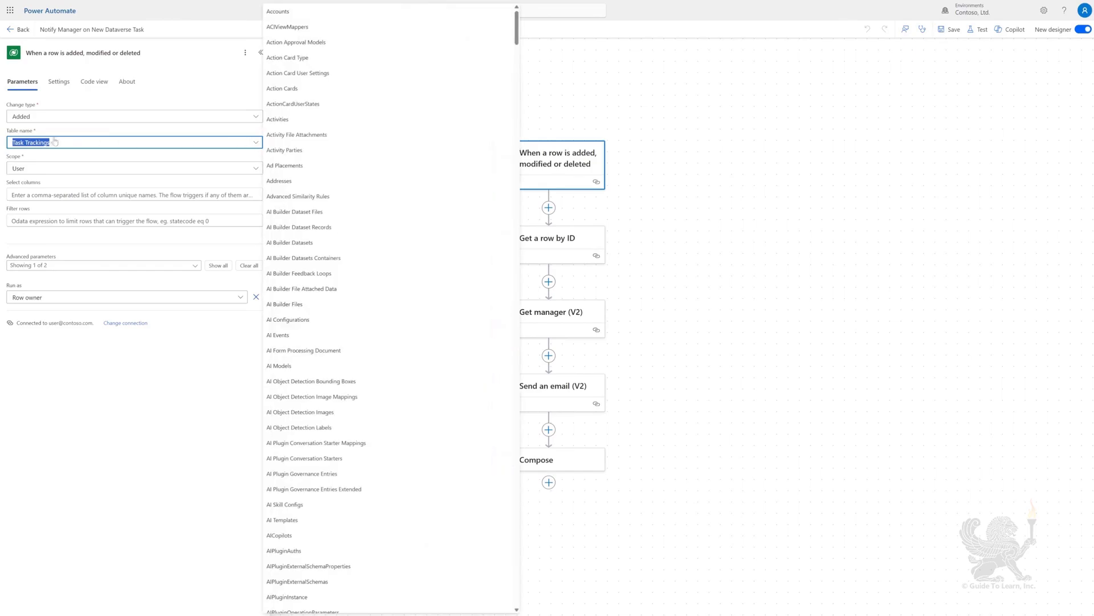
pyautogui.click(169, 172)
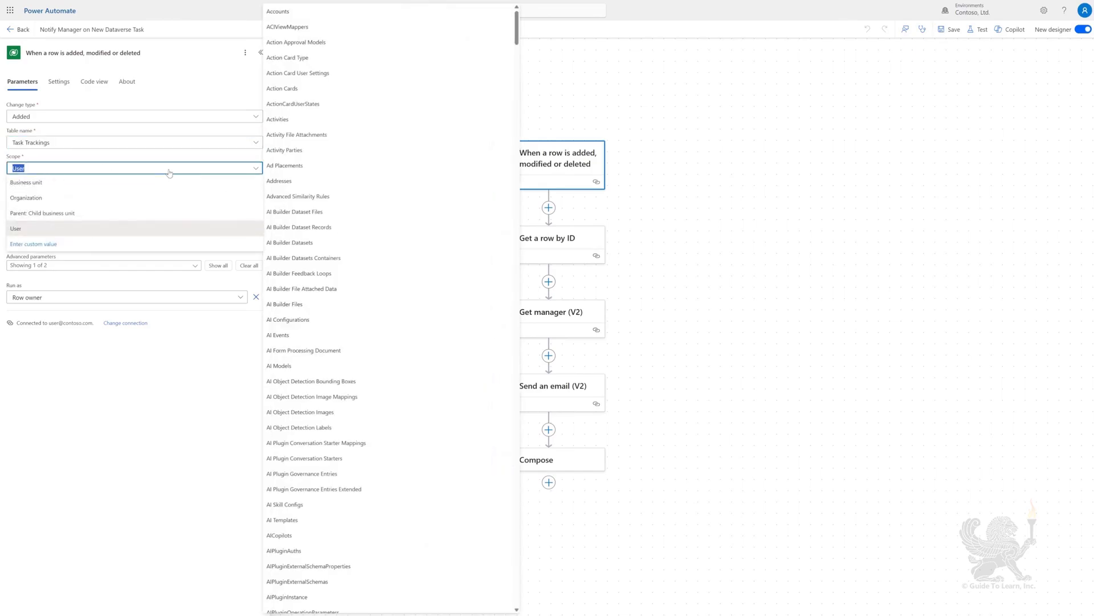
pyautogui.click(35, 198)
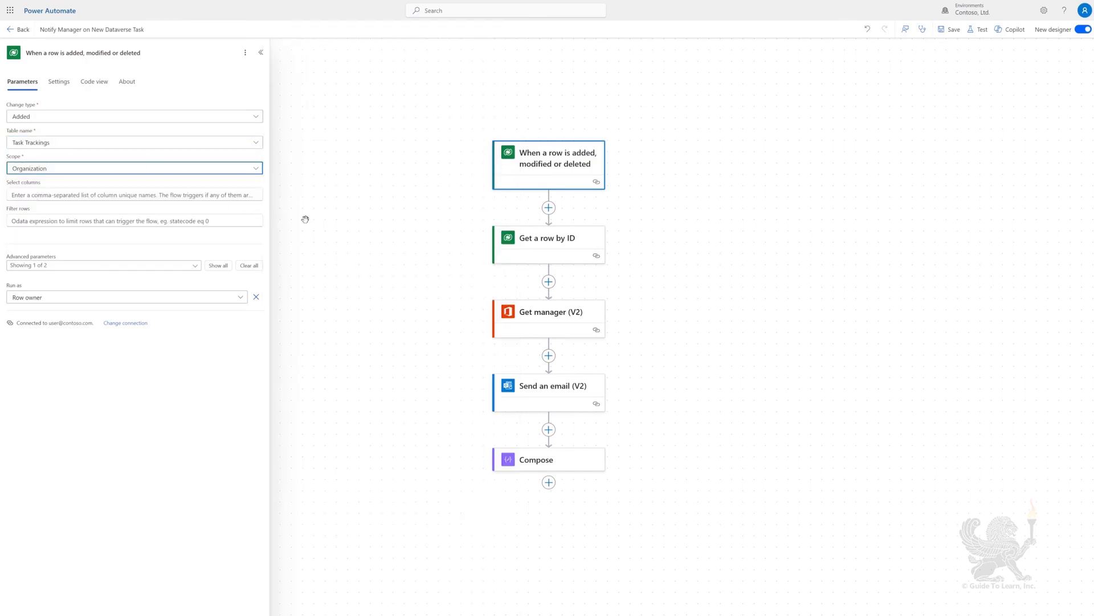
pyautogui.click(555, 239)
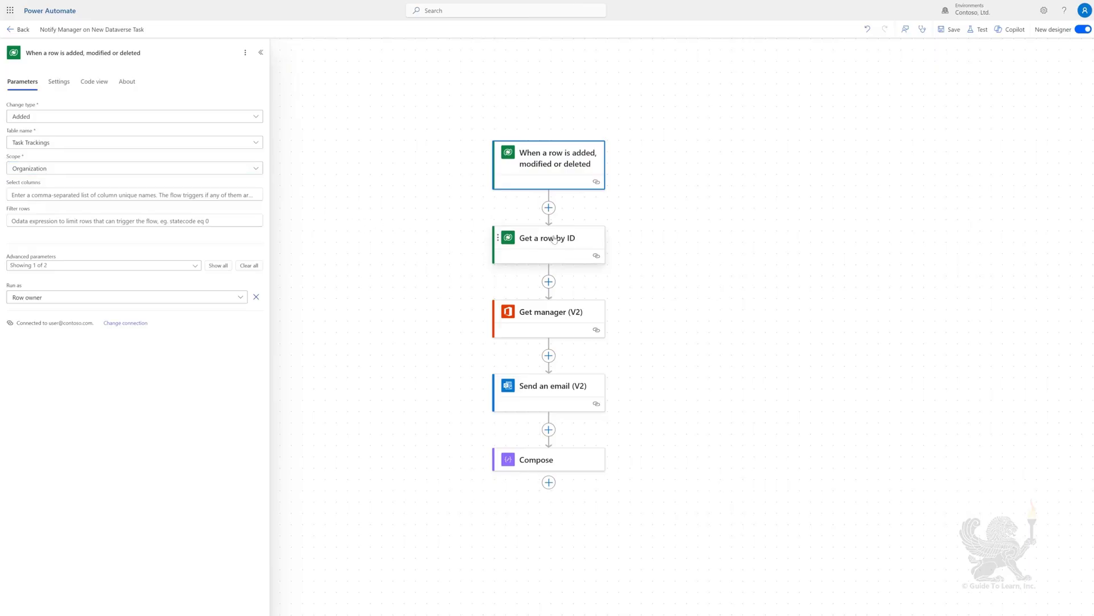
# Set the Get a row by ID step's Row ID to Created By (Value)
pyautogui.click(250, 119)
pyautogui.click(92, 145)
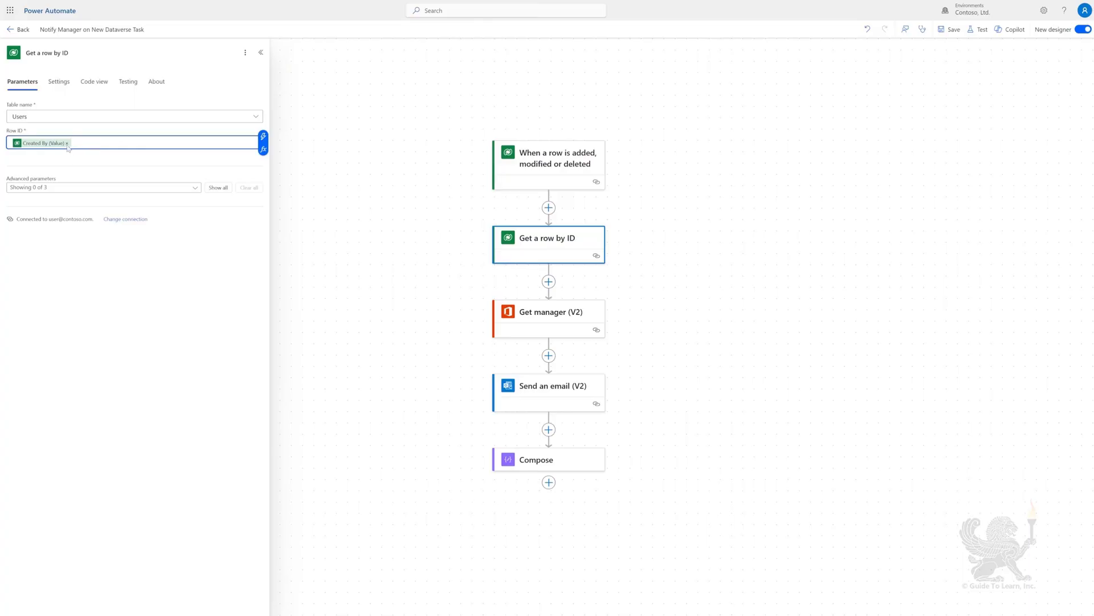
pyautogui.press('BackSpace')
pyautogui.click(264, 137)
pyautogui.write('created')
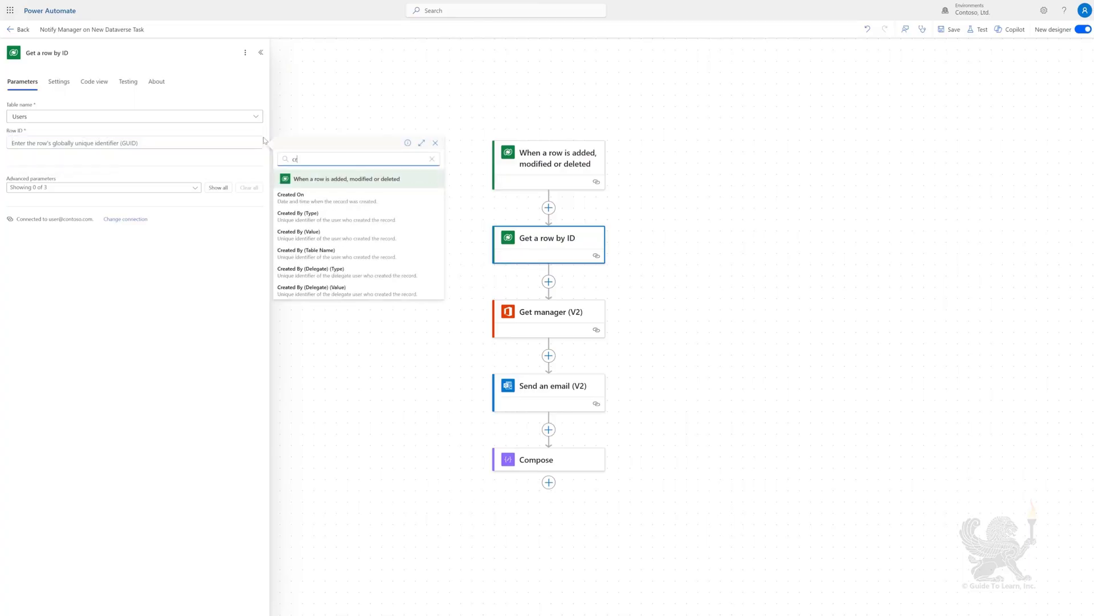
pyautogui.click(309, 233)
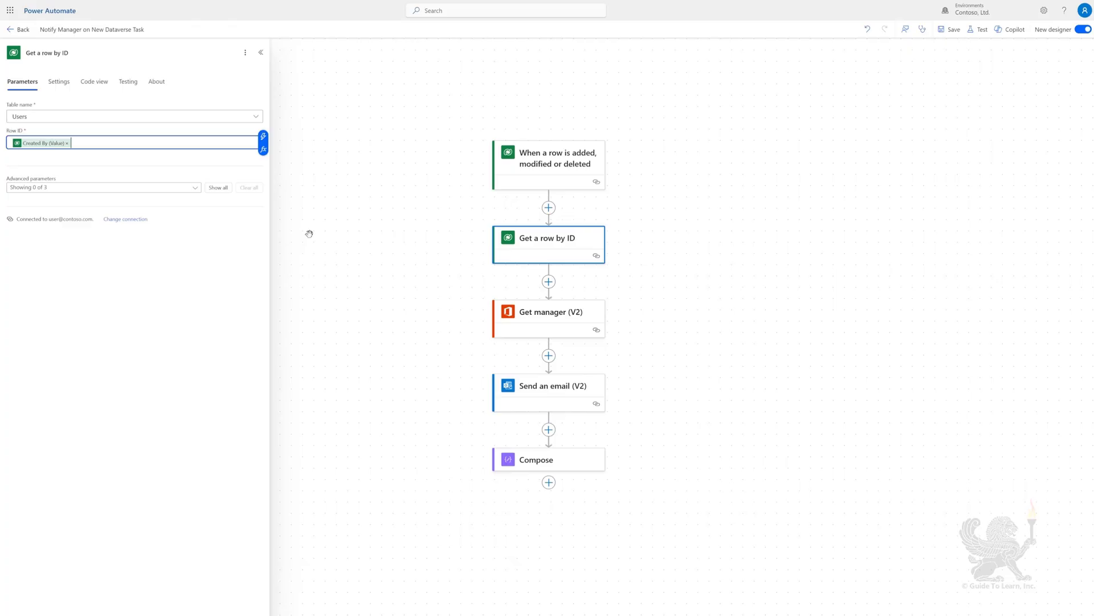
# Set the Get manager (V2) User field to the Windows Live ID dynamic value
pyautogui.click(552, 312)
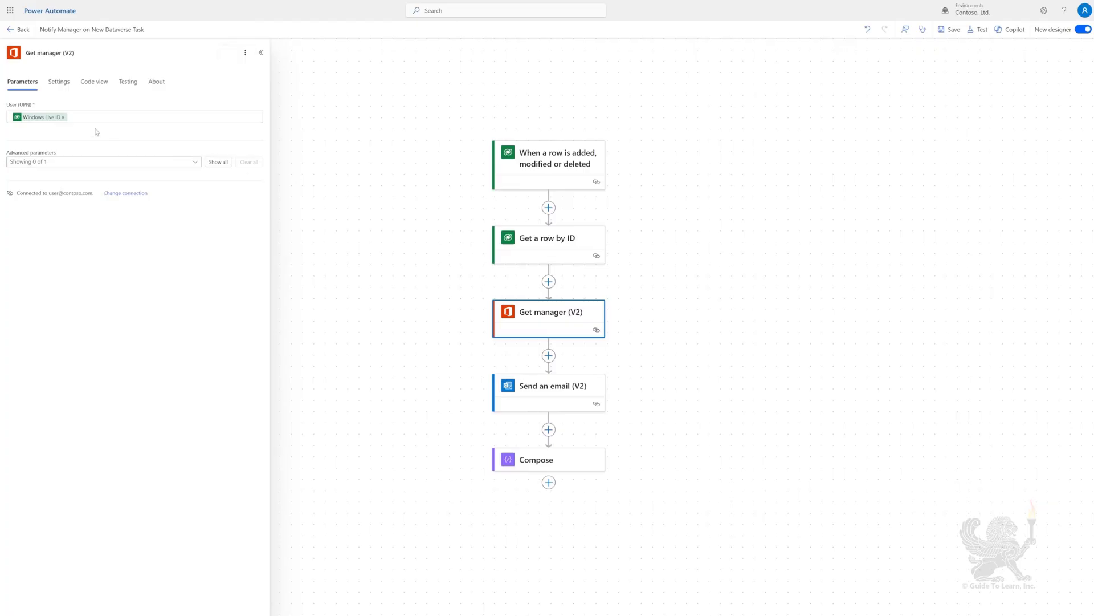
pyautogui.click(63, 117)
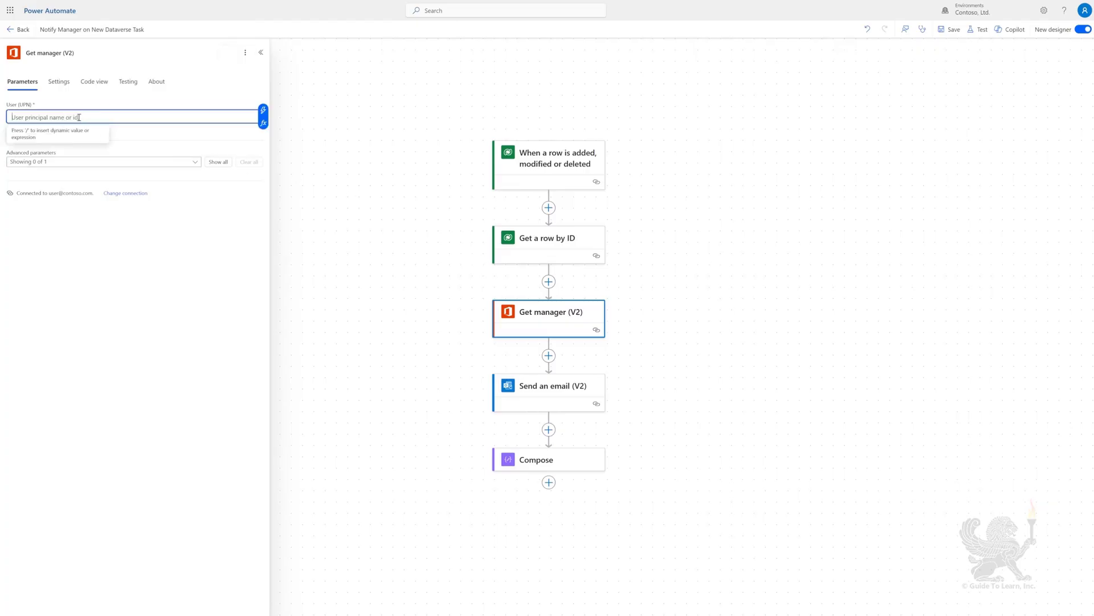
pyautogui.click(263, 110)
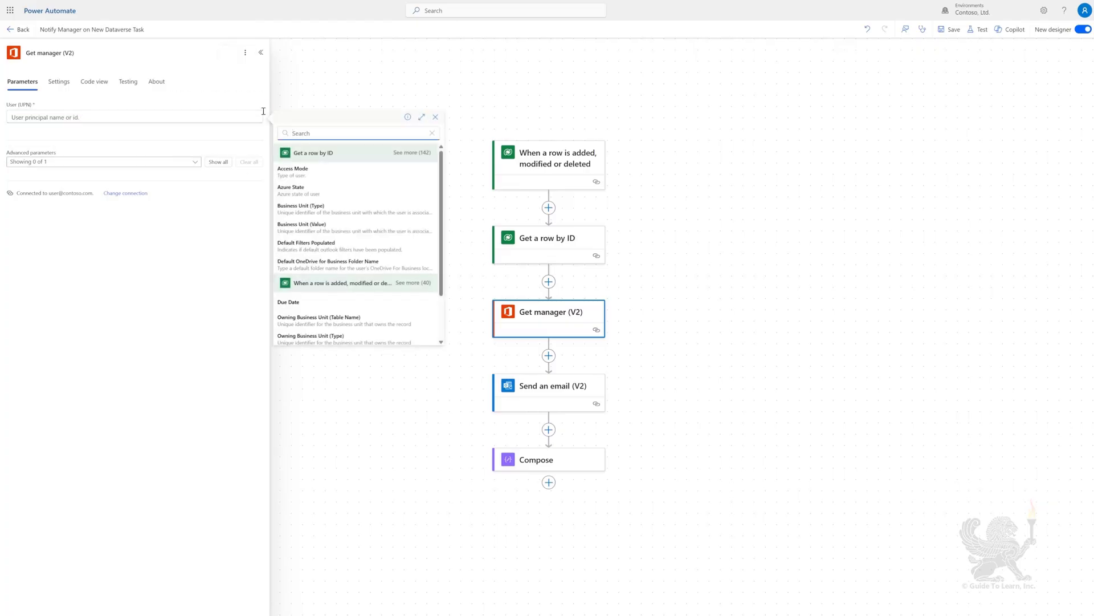
pyautogui.write('windows')
pyautogui.click(324, 170)
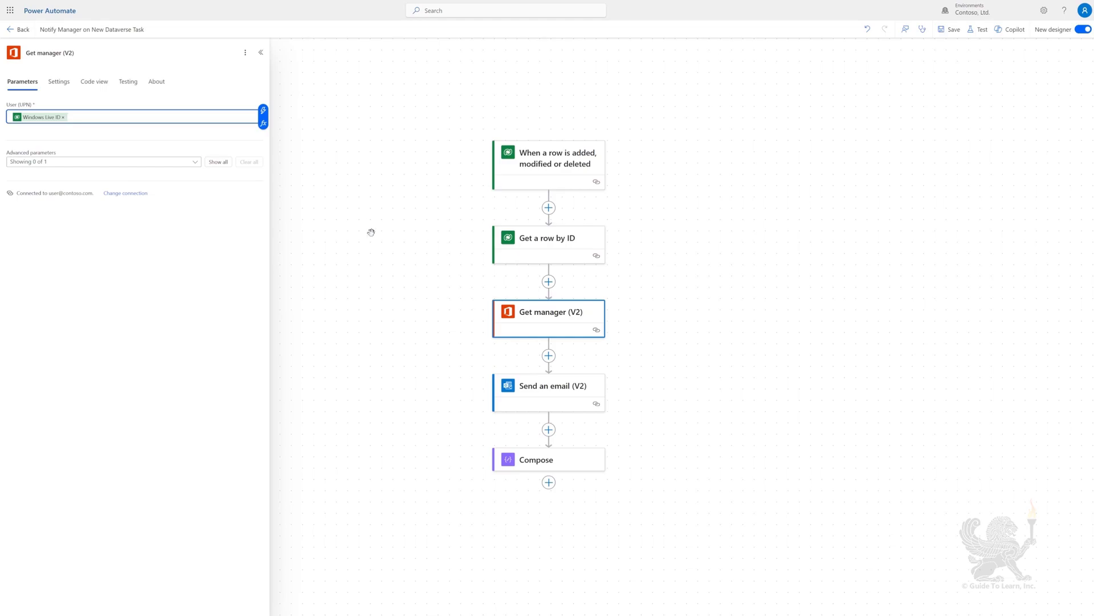
# Switch the Send an email (V2) To field to advanced mode and insert the manager's Mail
pyautogui.click(550, 392)
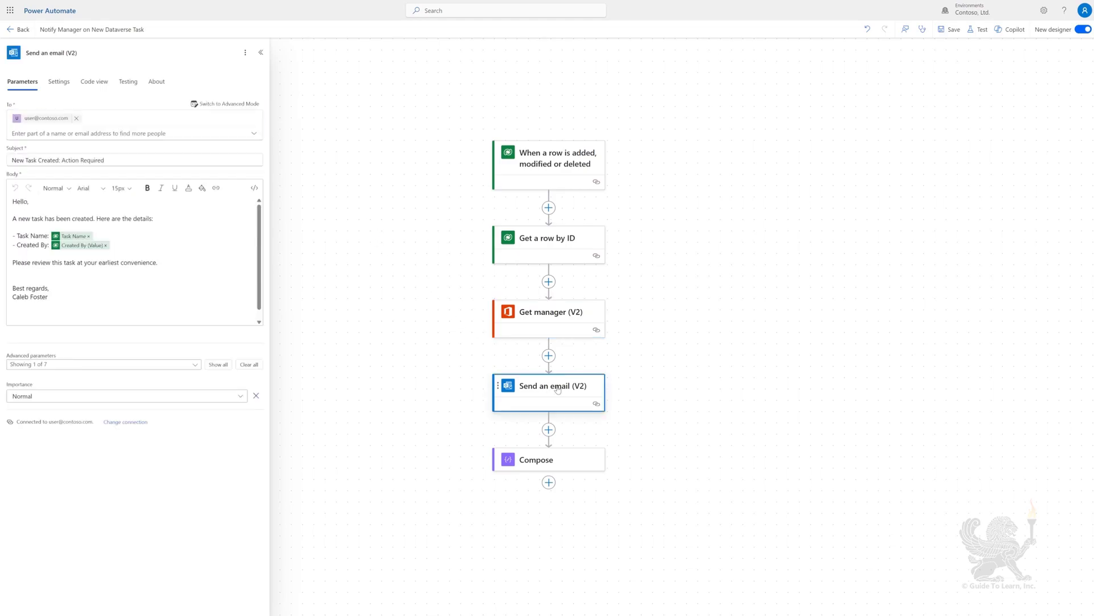
pyautogui.click(206, 114)
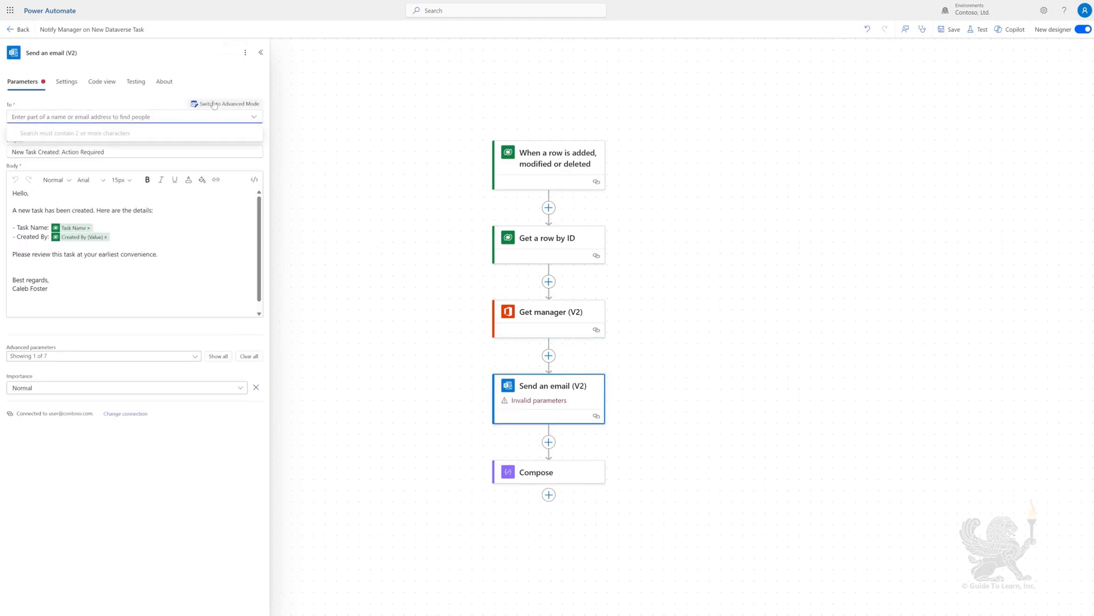
pyautogui.click(214, 104)
pyautogui.click(269, 117)
pyautogui.write('mail')
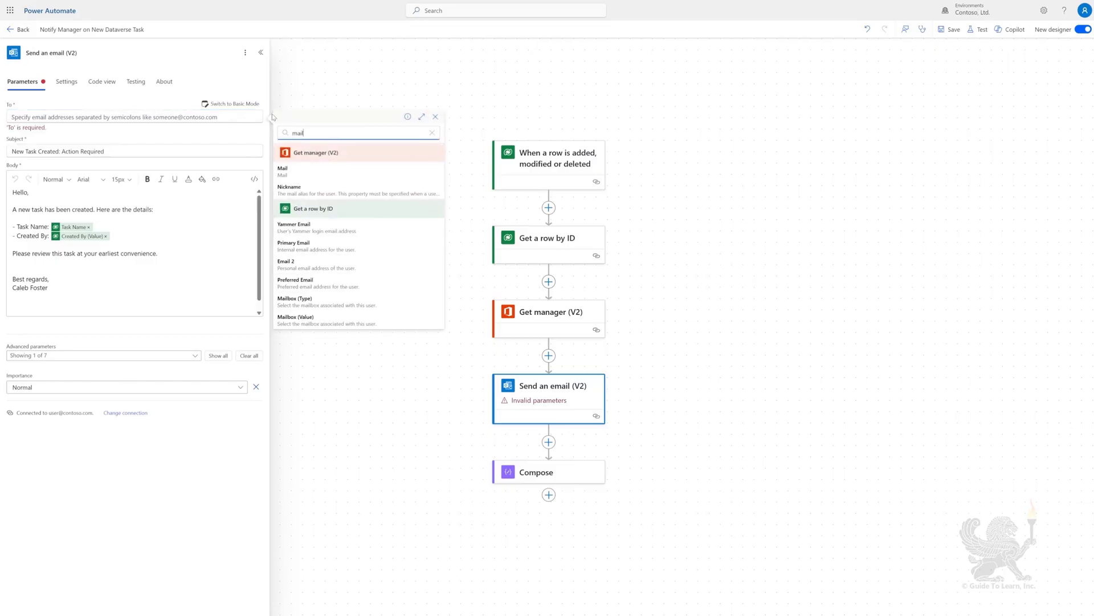
pyautogui.click(292, 170)
pyautogui.click(200, 142)
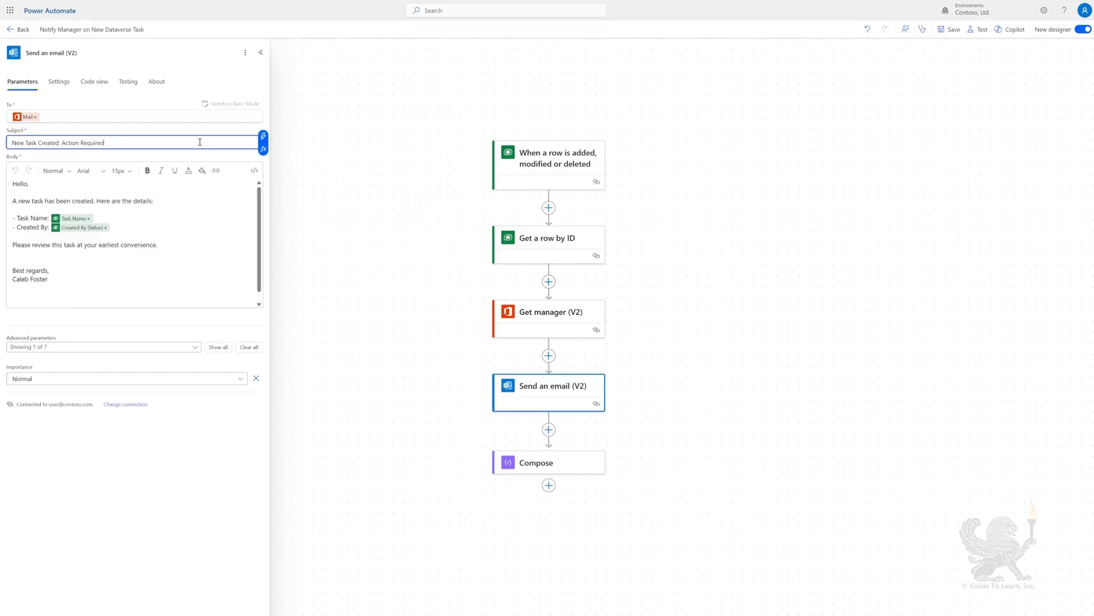
# Re-insert the Task Name and Created By (Value) tokens in the email body
pyautogui.click(88, 219)
pyautogui.click(261, 214)
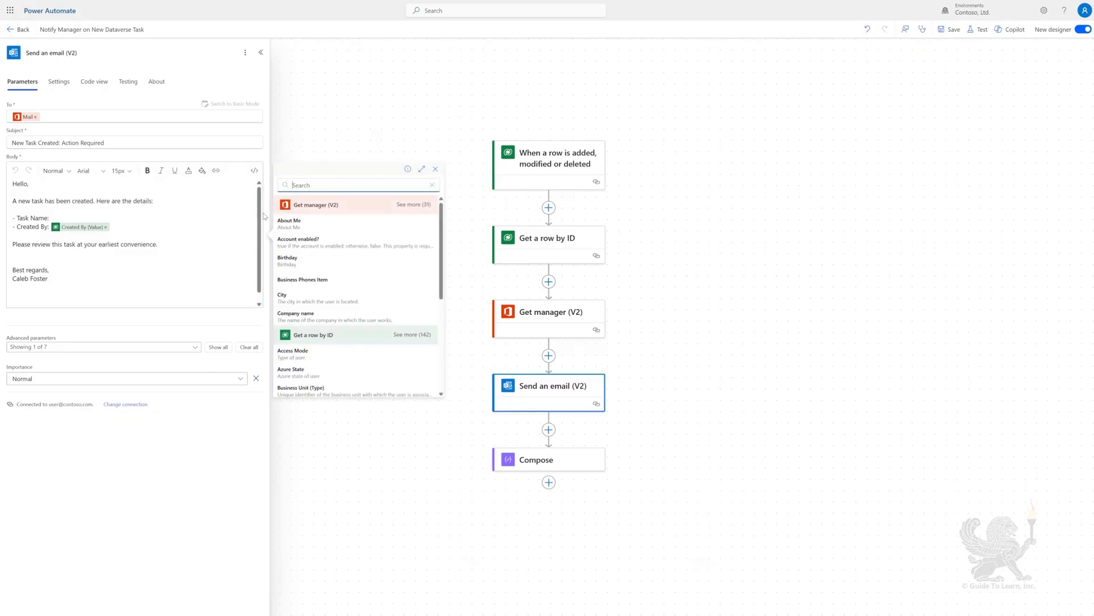
pyautogui.write('task name')
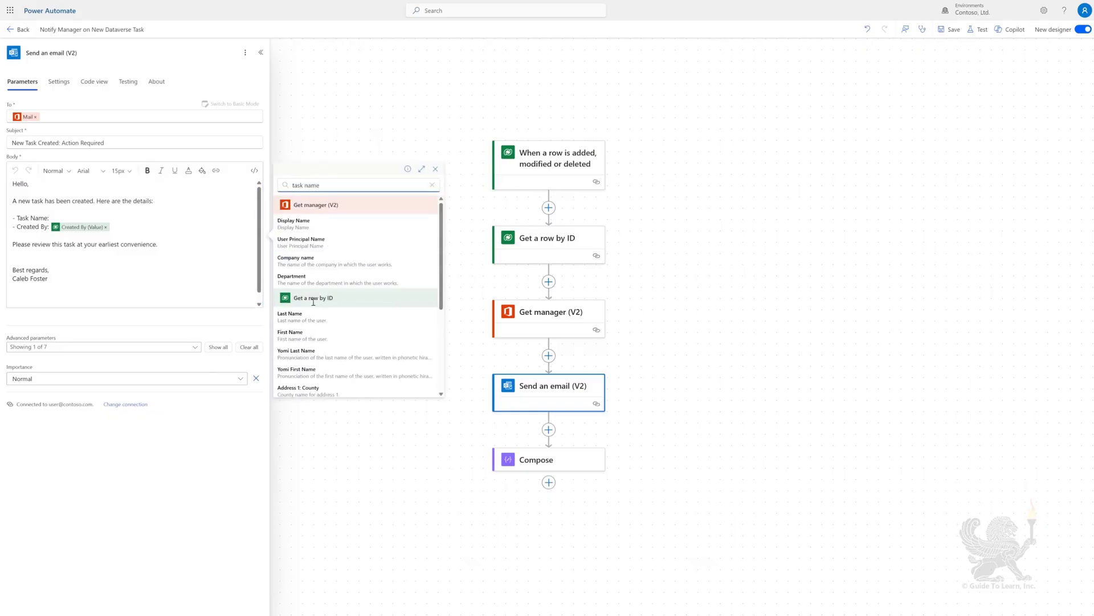
pyautogui.scroll(-4, 313, 302)
pyautogui.click(337, 262)
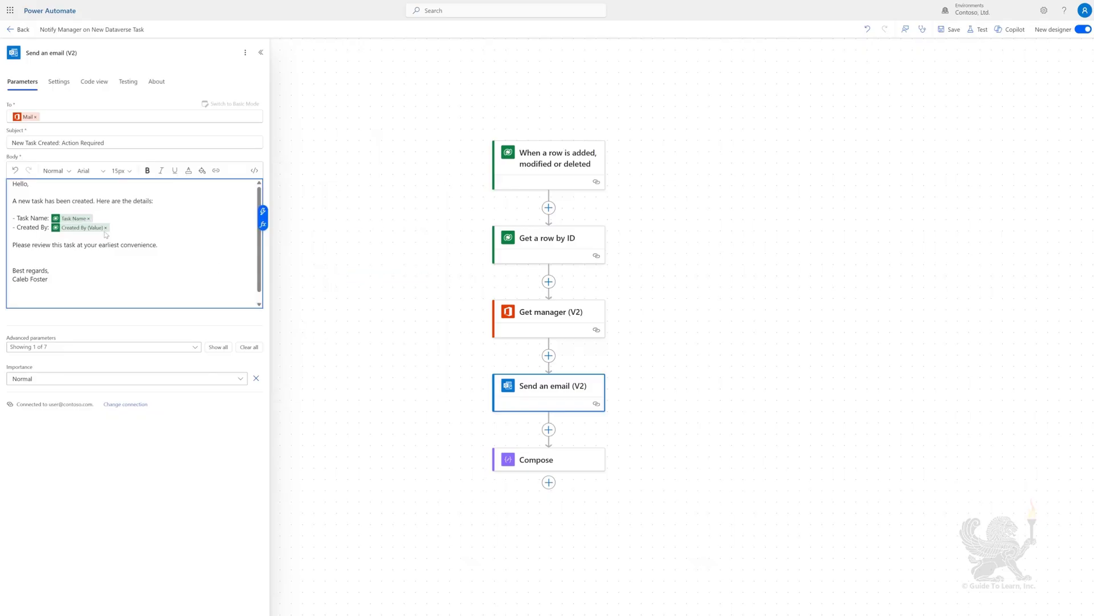
pyautogui.click(106, 228)
pyautogui.click(263, 211)
pyautogui.write('cre')
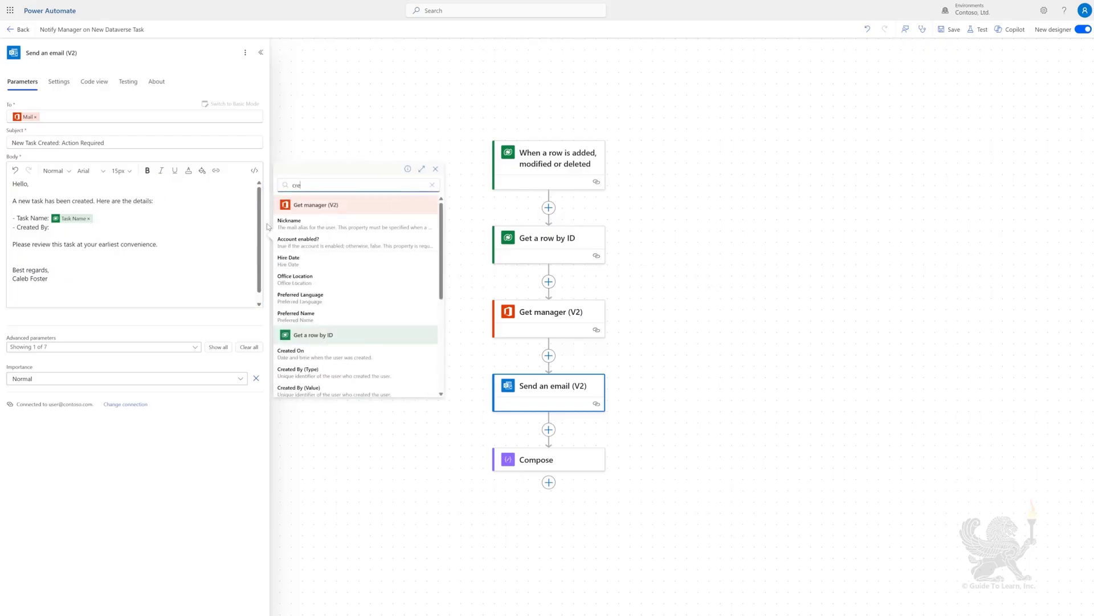
pyautogui.write('ate by')
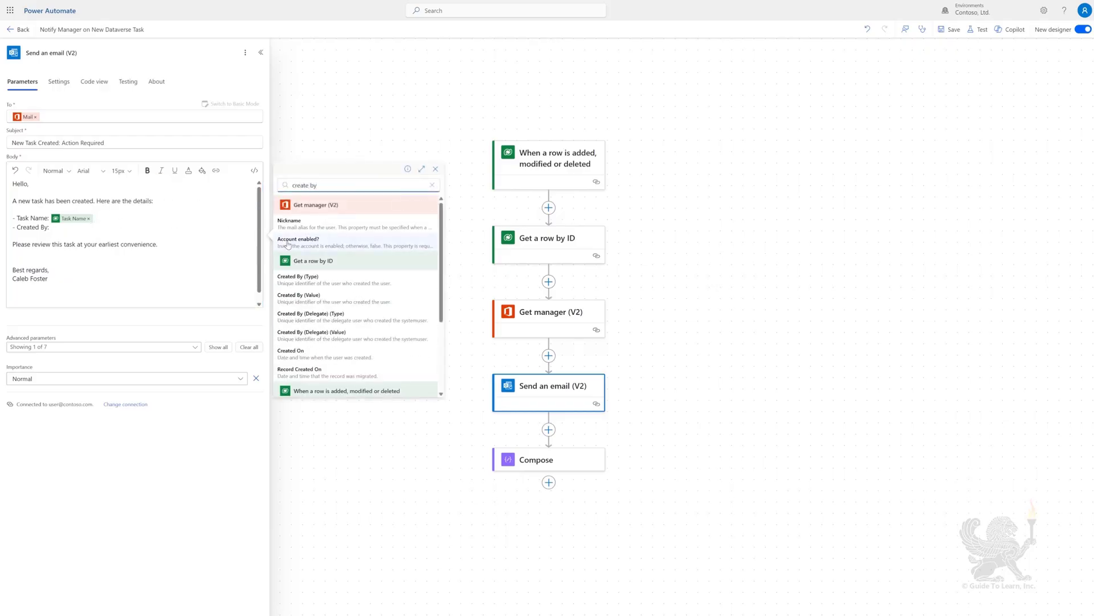
pyautogui.scroll(-2, 325, 308)
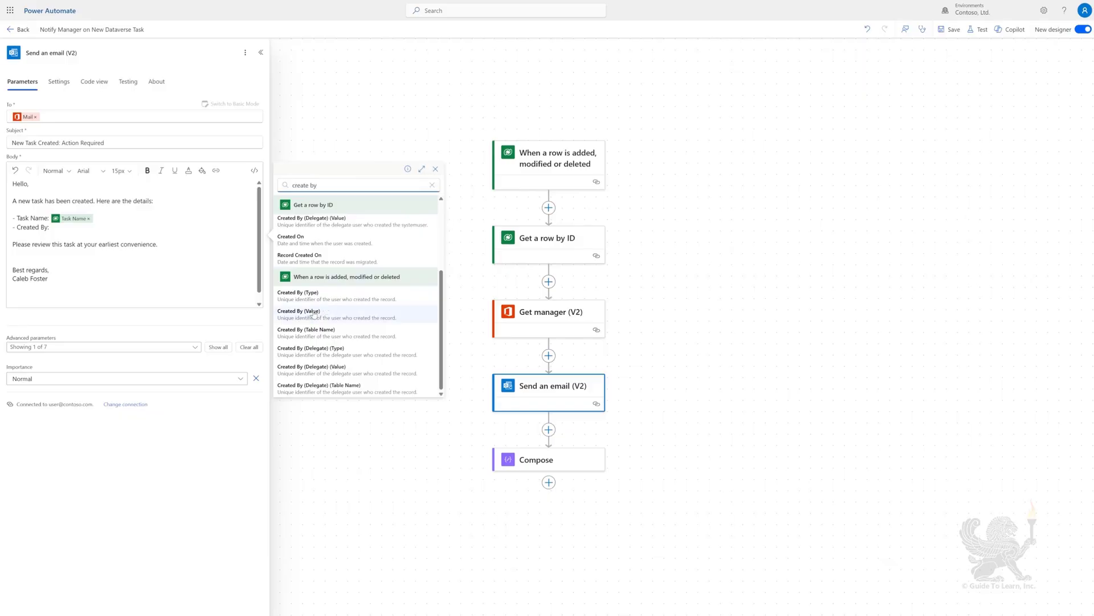
pyautogui.click(323, 311)
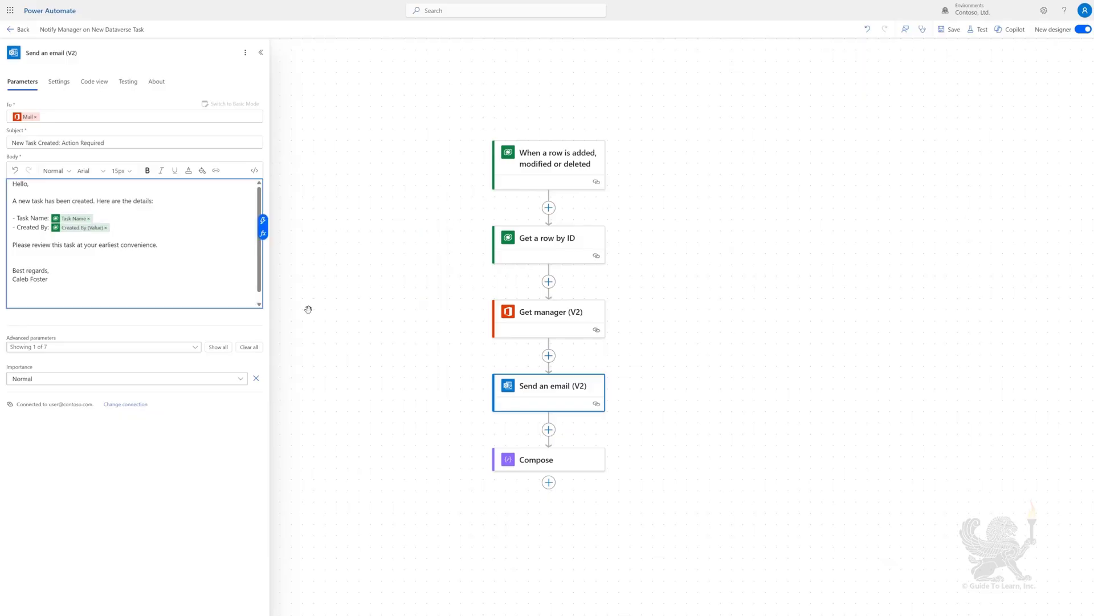
# Replace the email recipient with a pasted fixed test address
pyautogui.click(35, 116)
pyautogui.hotkey('ctrl', 'v')
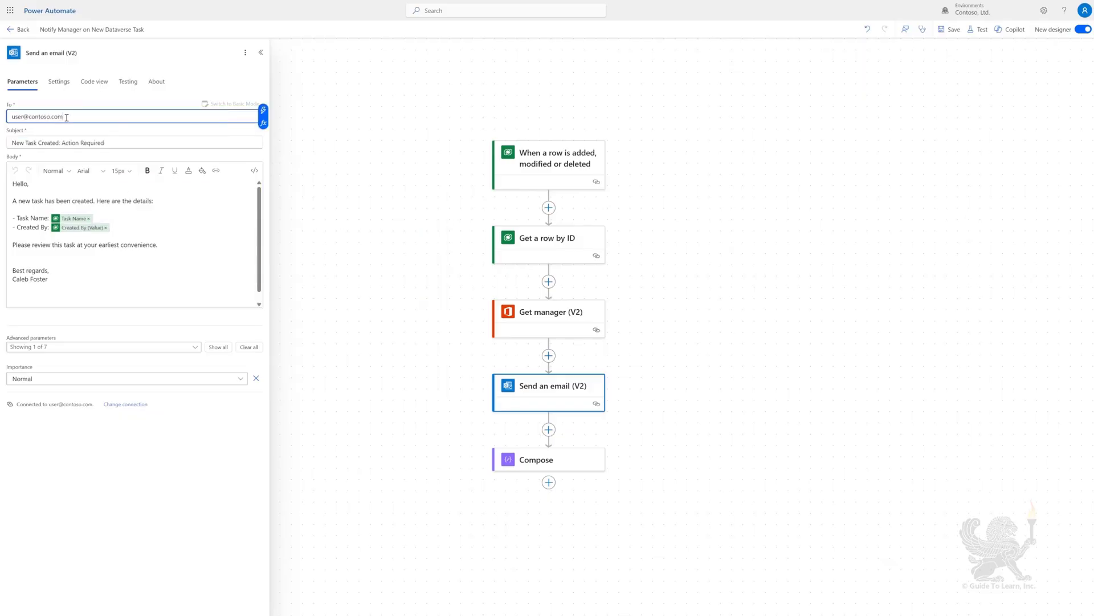
pyautogui.click(535, 454)
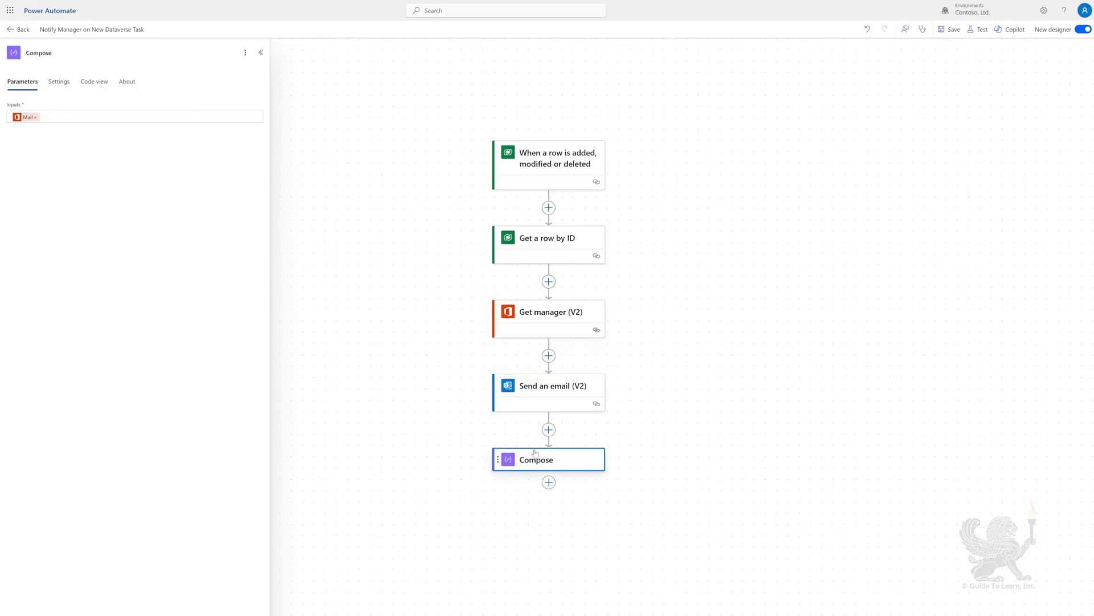
# Set the Compose inputs to the Get manager step's Mail value
pyautogui.click(35, 117)
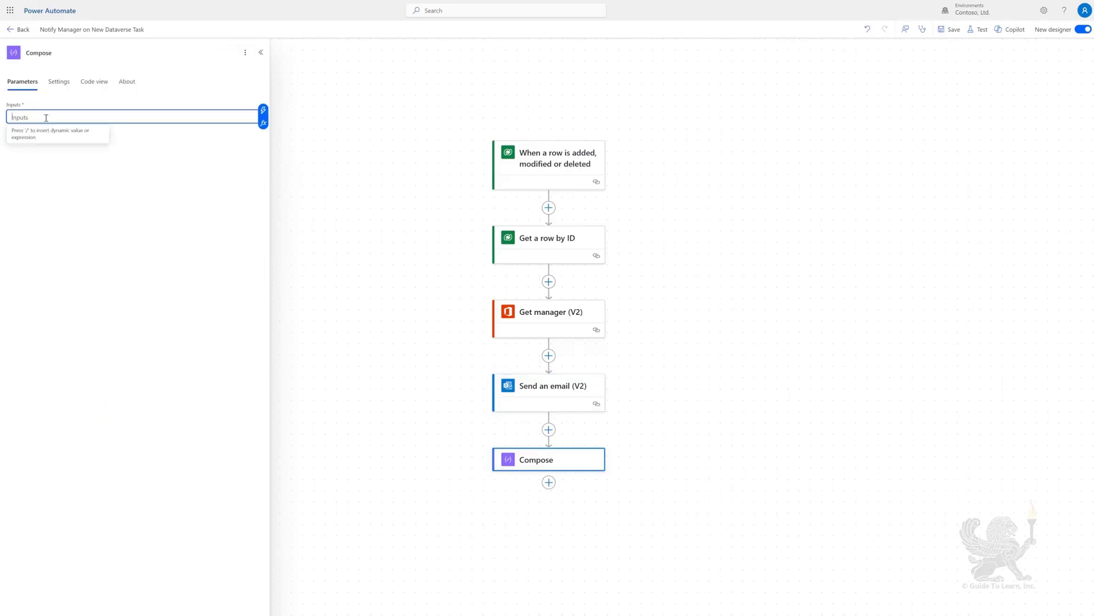
pyautogui.click(263, 111)
pyautogui.write('mail')
pyautogui.click(282, 170)
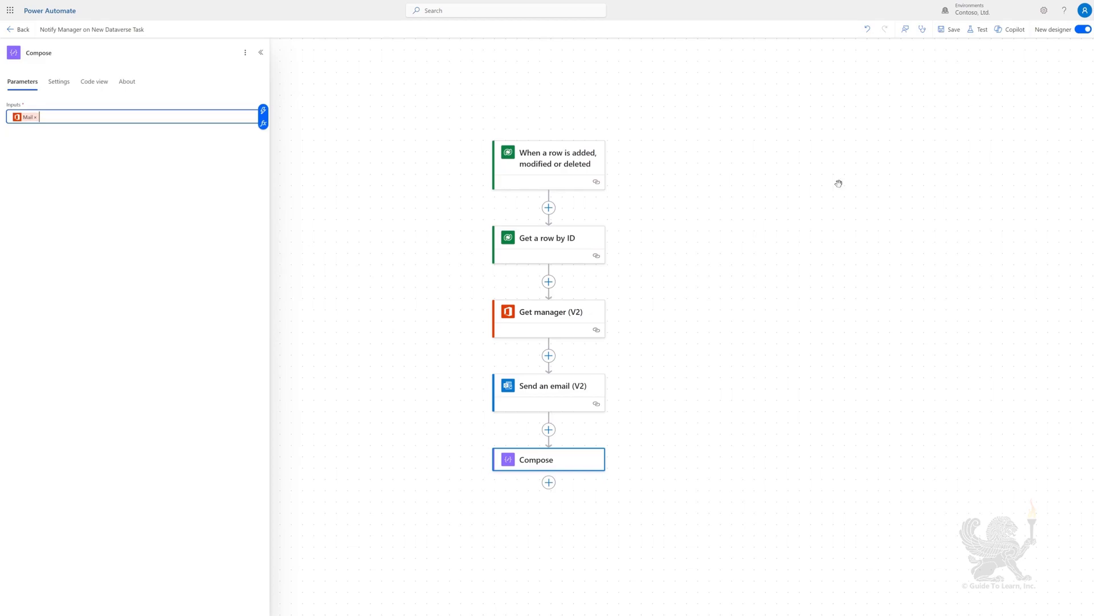
# Save and test-run the flow, then check the manager's address in the Compose output
pyautogui.click(948, 30)
pyautogui.click(979, 29)
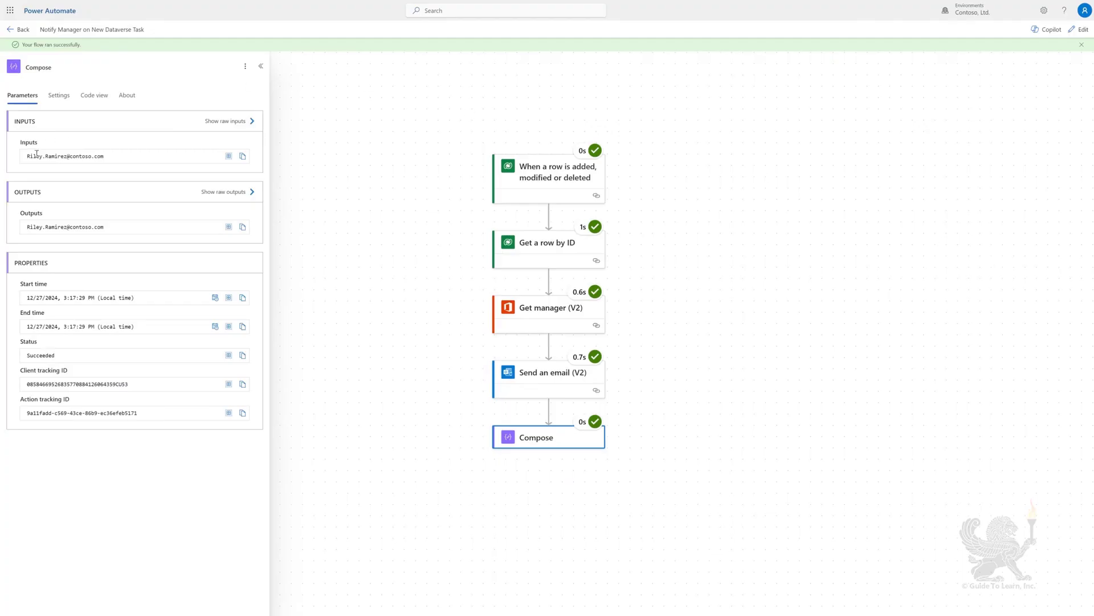
pyautogui.moveTo(27, 156); pyautogui.dragTo(111, 159)
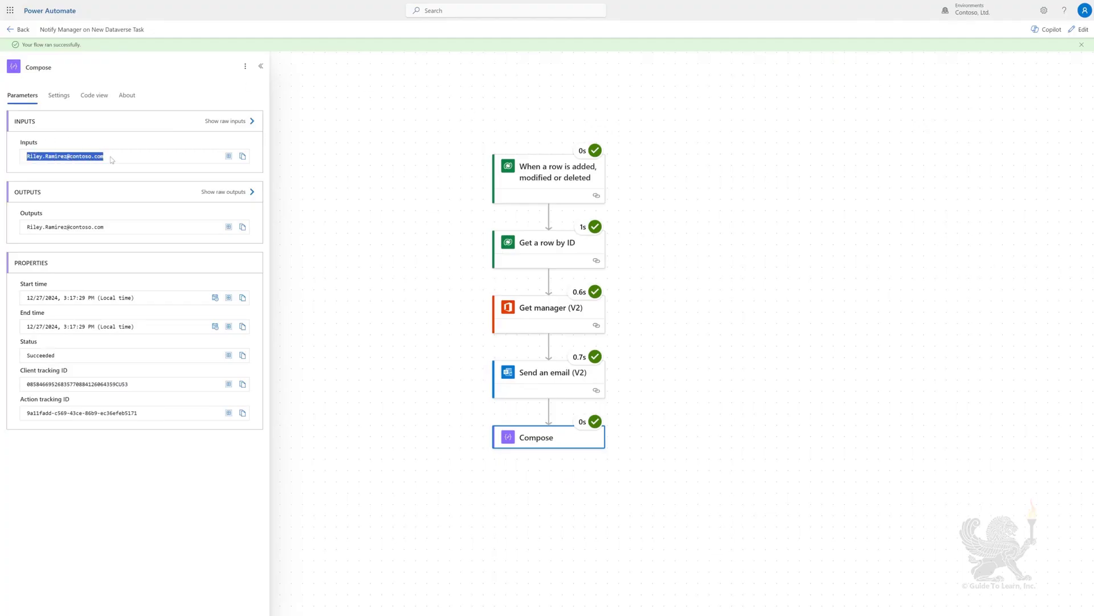
pyautogui.click(151, 159)
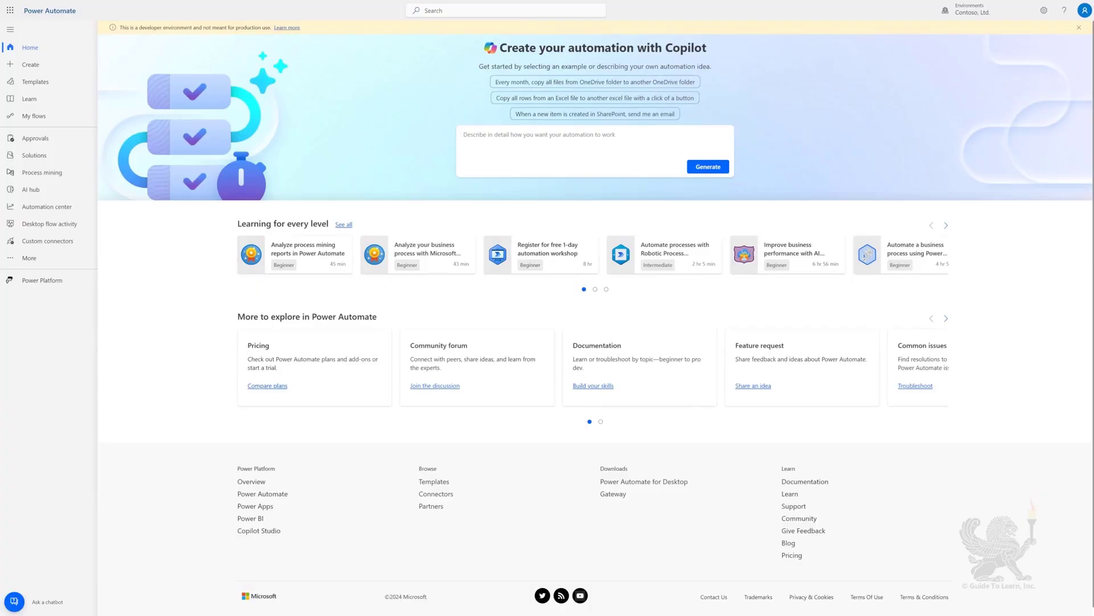
# Create instant flow 'Search for users dynamically' with the 'Manually trigger a flow' trigger
pyautogui.click(32, 65)
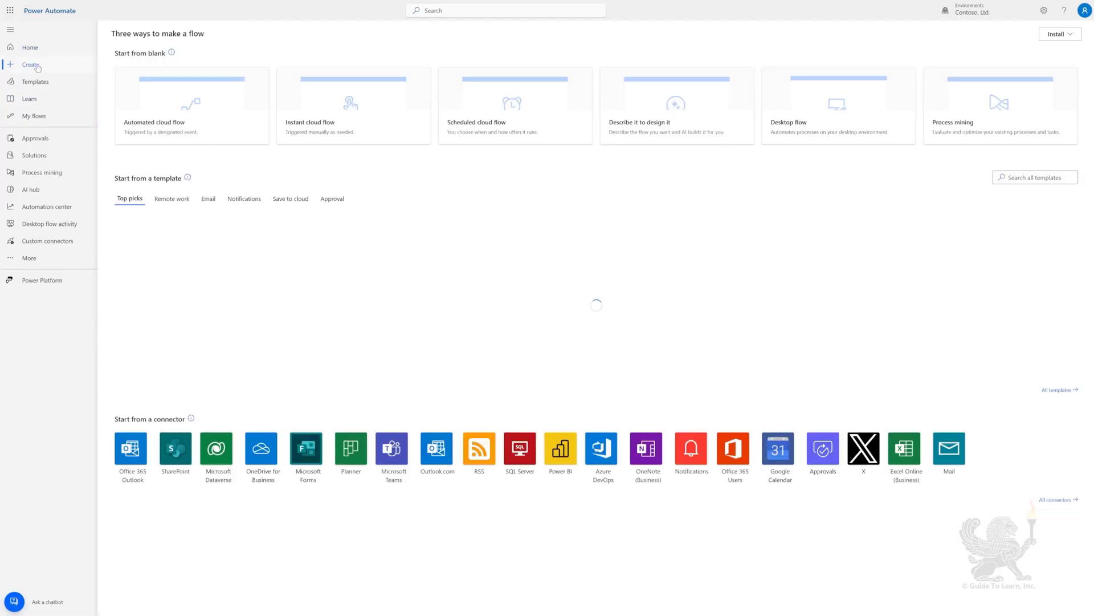
pyautogui.click(330, 109)
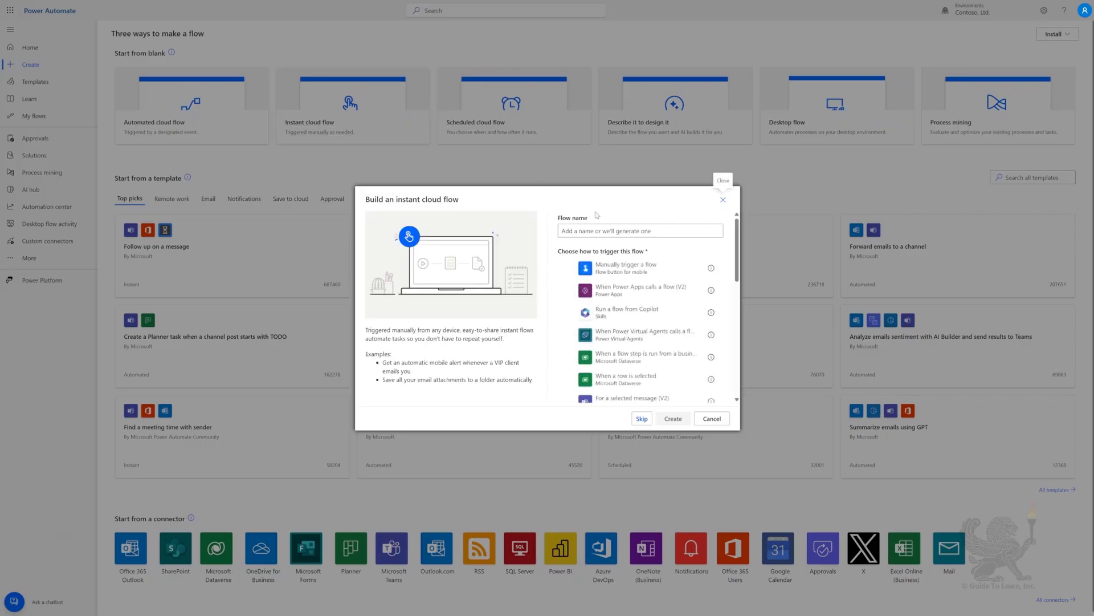
pyautogui.write('Searc')
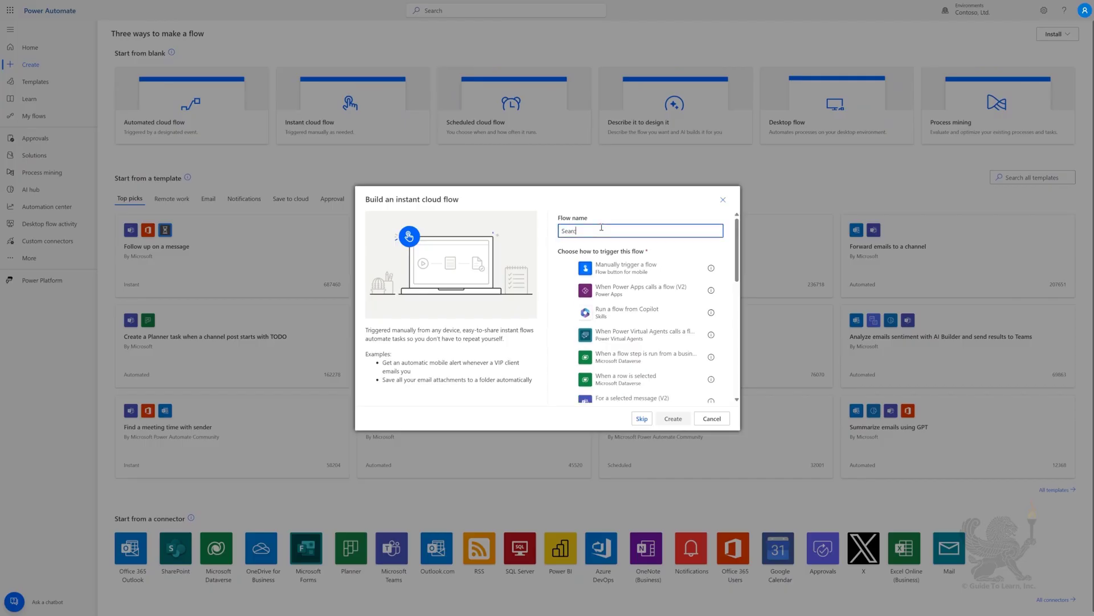
pyautogui.write('h for users dynamically')
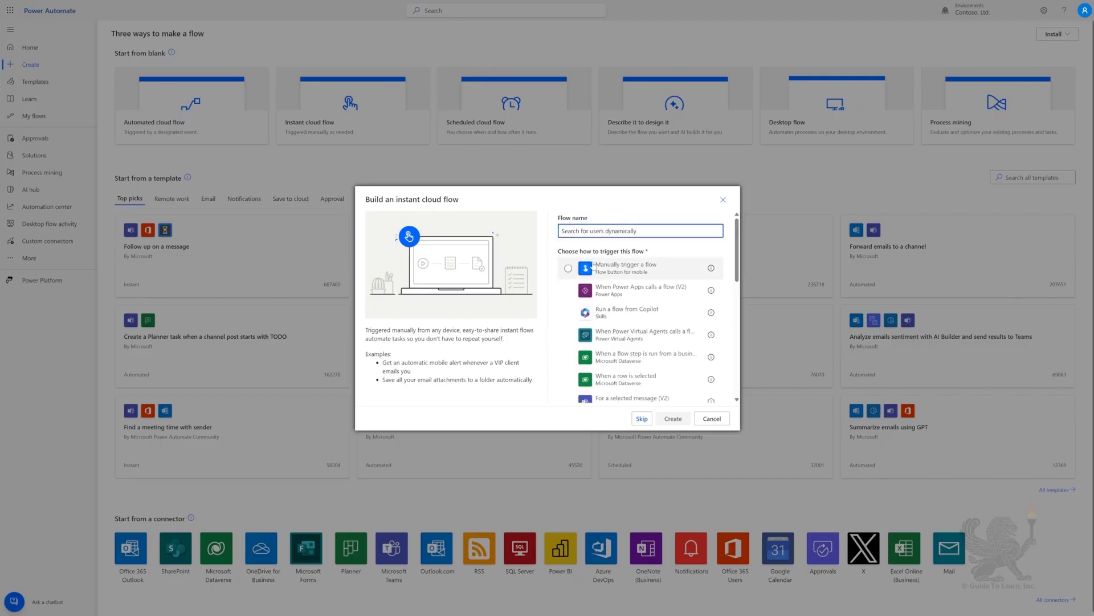
pyautogui.click(593, 265)
pyautogui.click(673, 418)
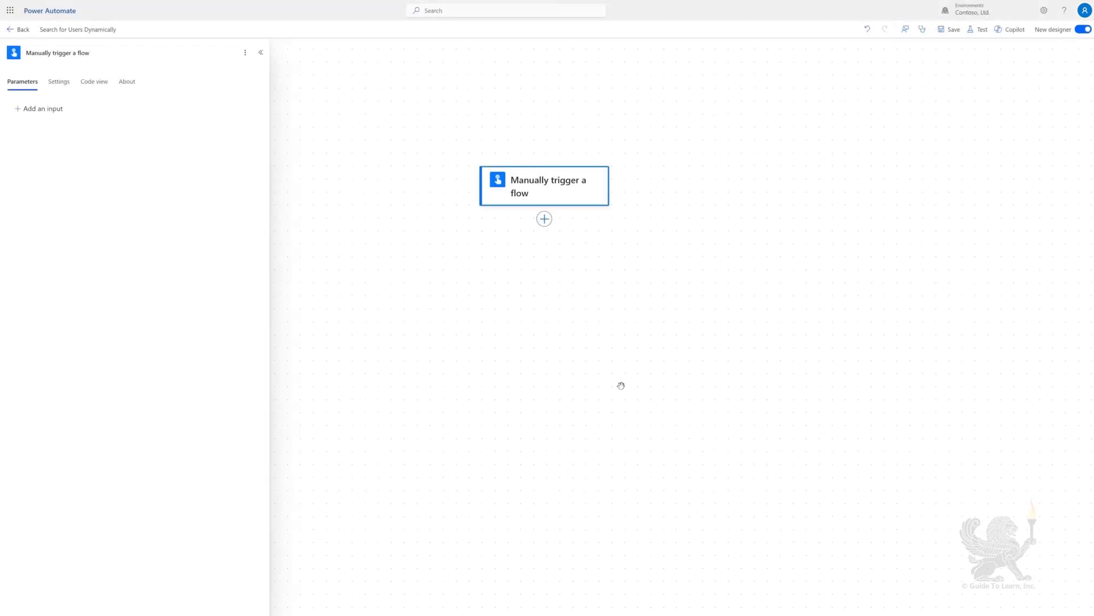
# Add a text input 'Search Term' with prompt 'Enter a search term for your user search'
pyautogui.click(36, 109)
pyautogui.click(36, 126)
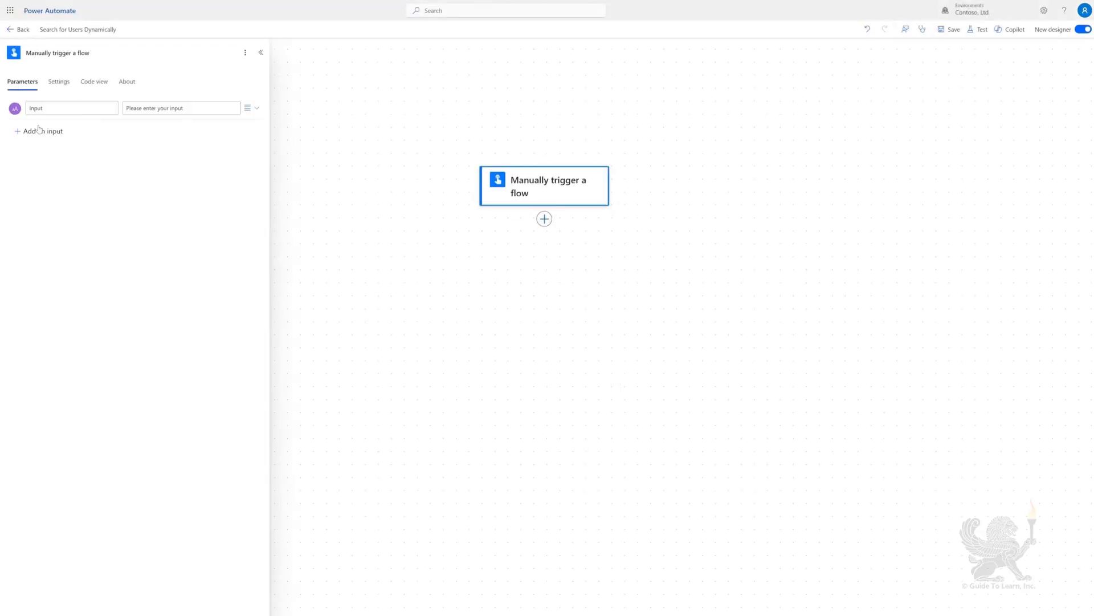
pyautogui.click(78, 107)
pyautogui.hotkey('ctrl', 'a')
pyautogui.press('BackSpace')
pyautogui.write('Search Term')
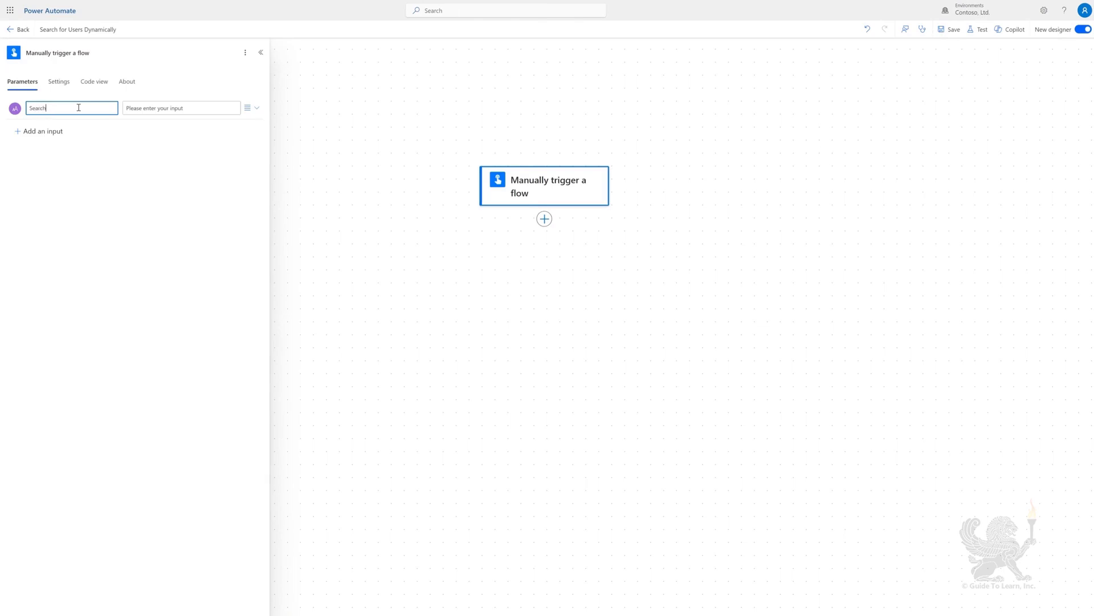
pyautogui.click(145, 106)
pyautogui.write('Enter a search term for your user search')
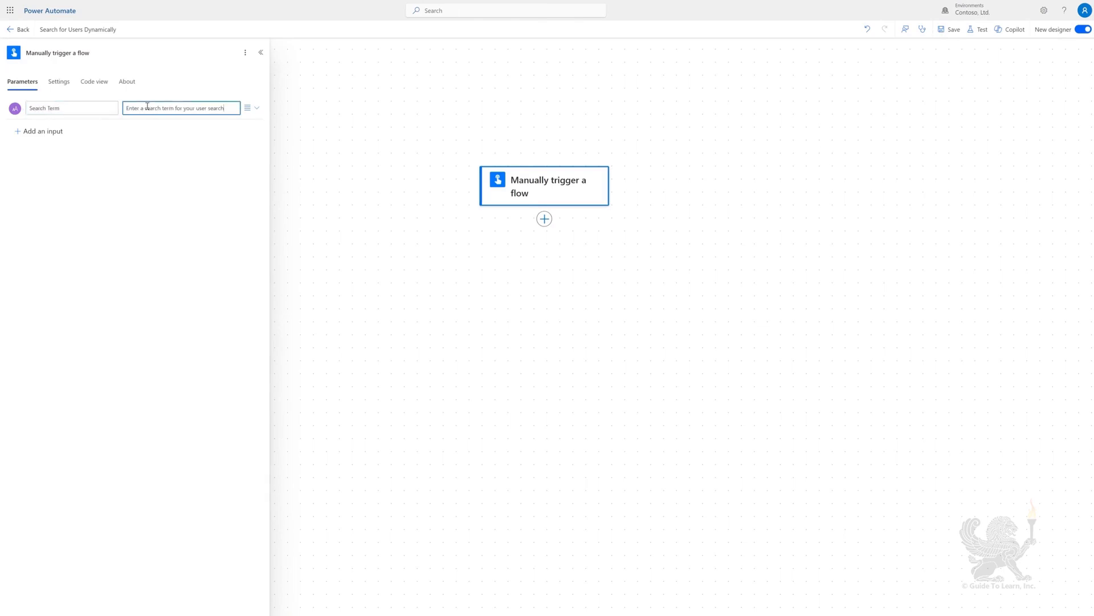
# Add a Search for users (V2) action using the trigger's Search Term as search term
pyautogui.click(544, 219)
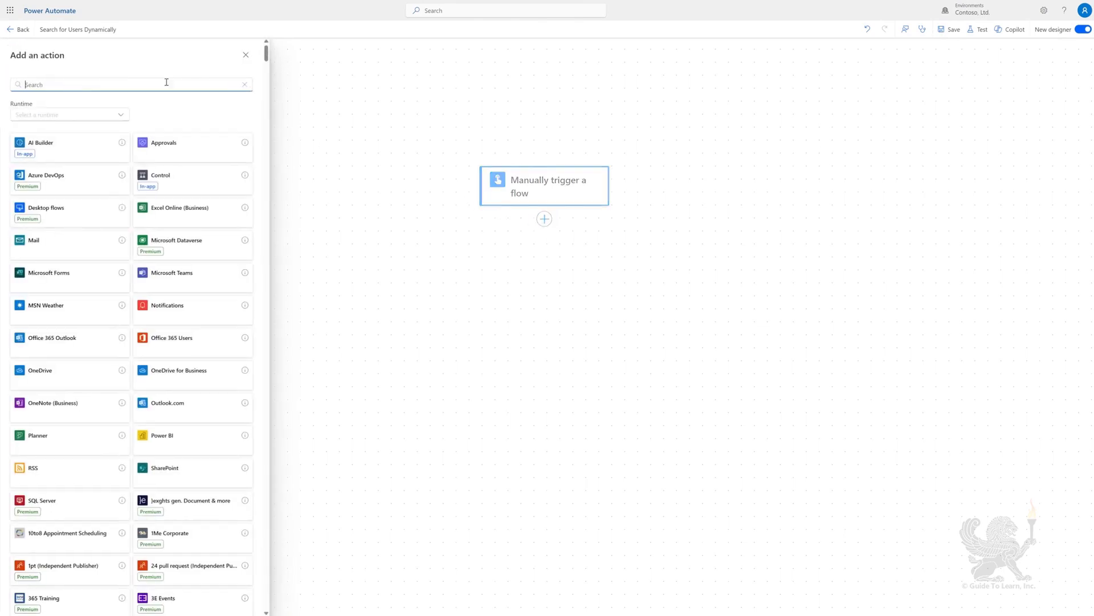
pyautogui.write('search for users')
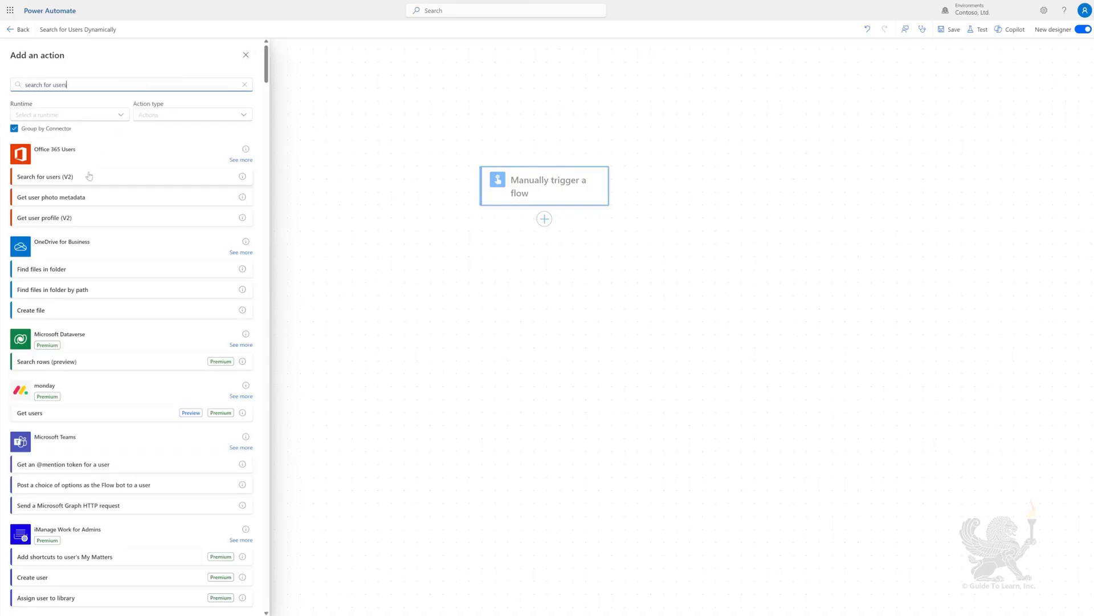
pyautogui.click(68, 177)
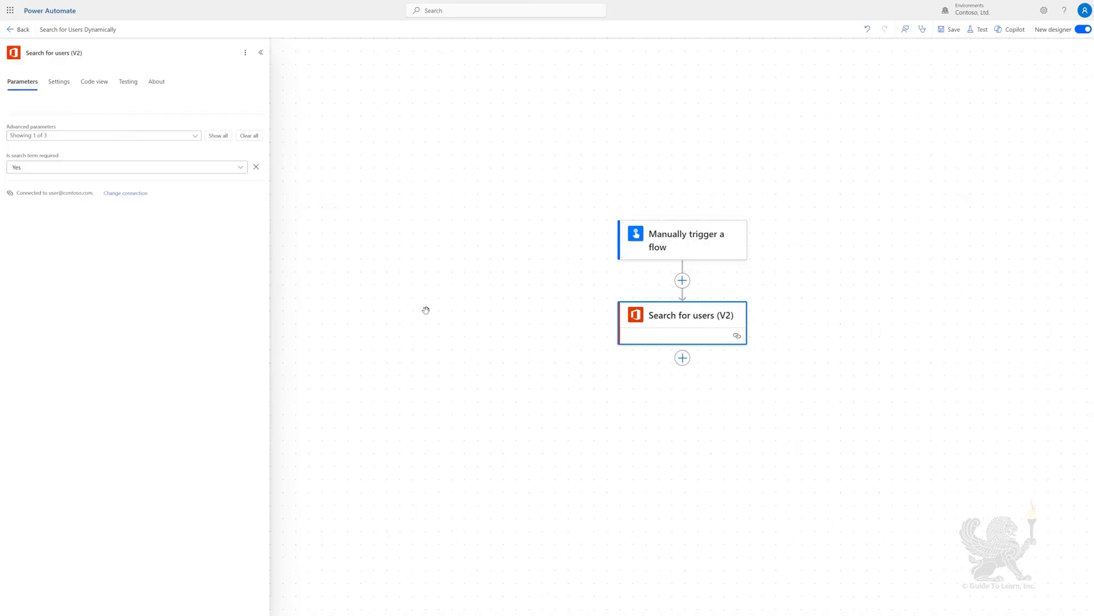
pyautogui.click(215, 136)
pyautogui.click(114, 220)
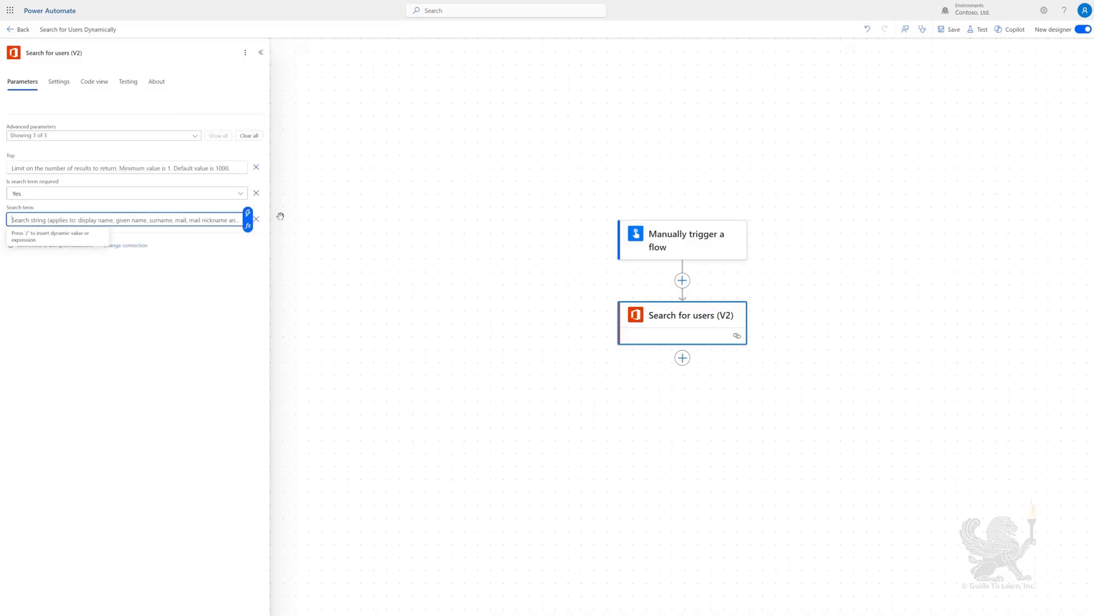
pyautogui.click(246, 214)
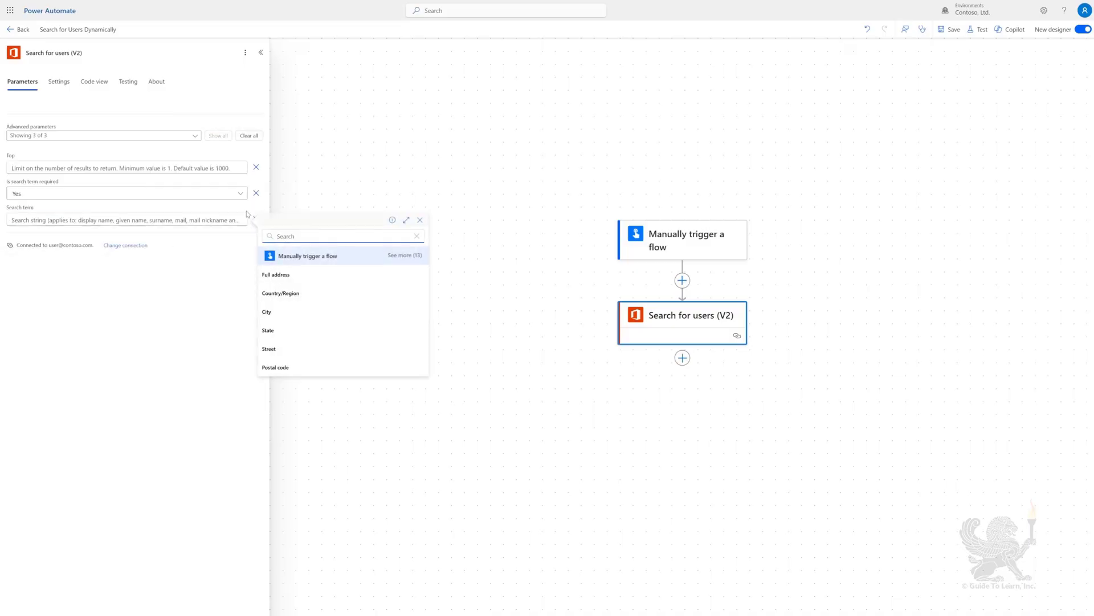
pyautogui.write('search')
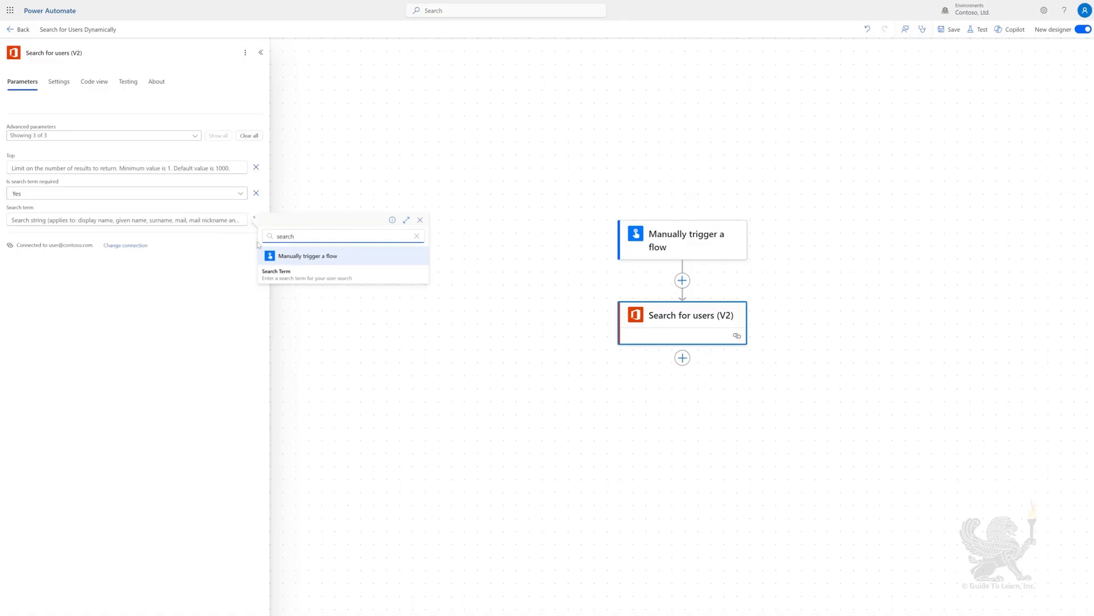
pyautogui.click(276, 275)
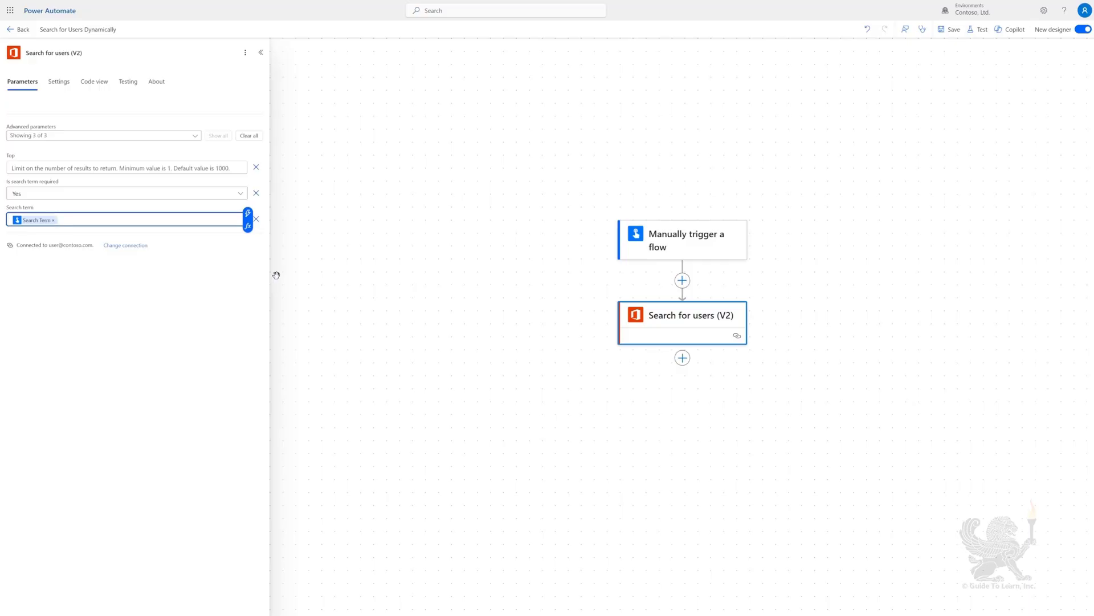
# Add a Compose step outputting each user's Display name, then save the flow
pyautogui.click(683, 358)
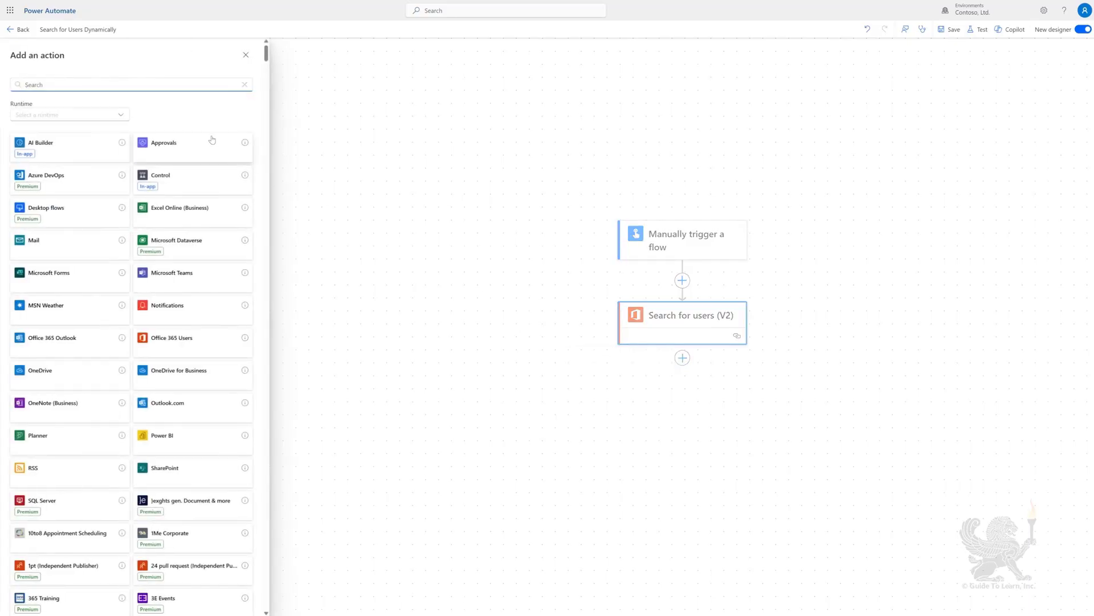
pyautogui.write('Compose')
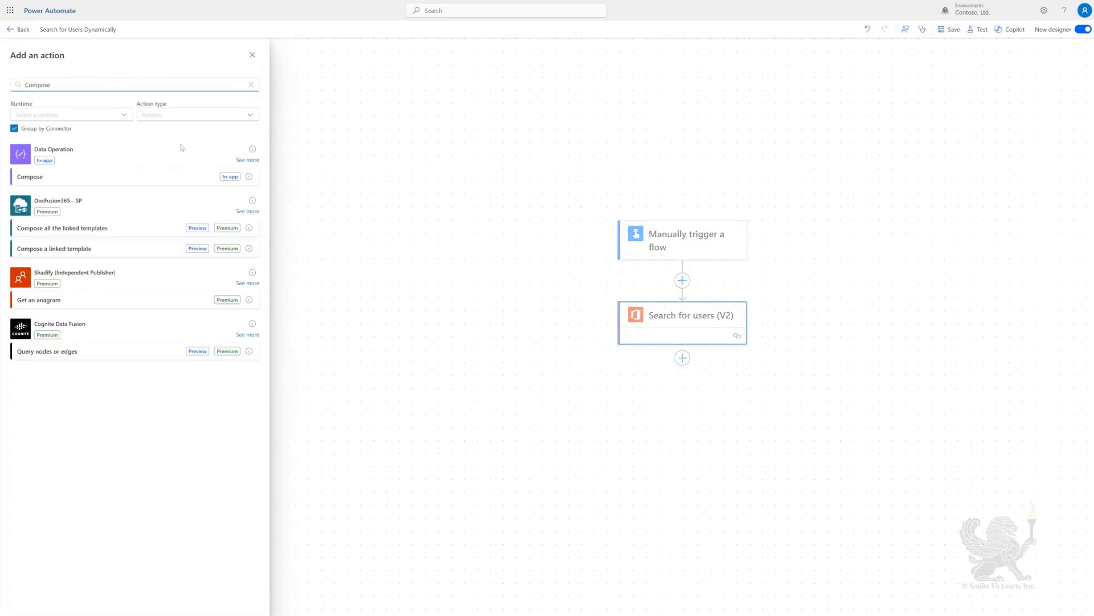
pyautogui.click(44, 178)
pyautogui.click(75, 112)
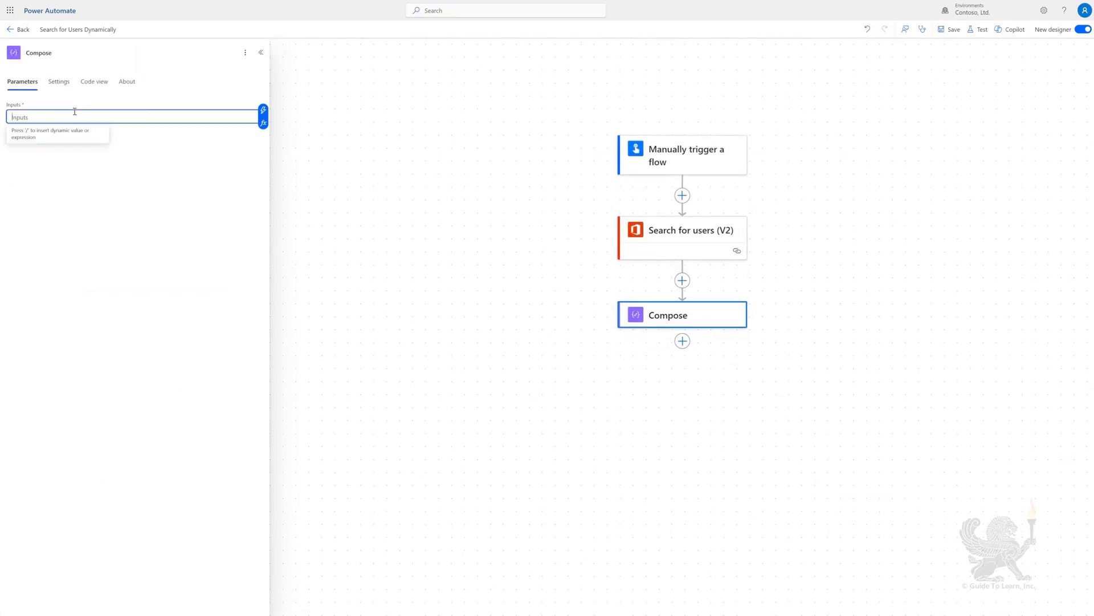
pyautogui.click(264, 110)
pyautogui.write('display')
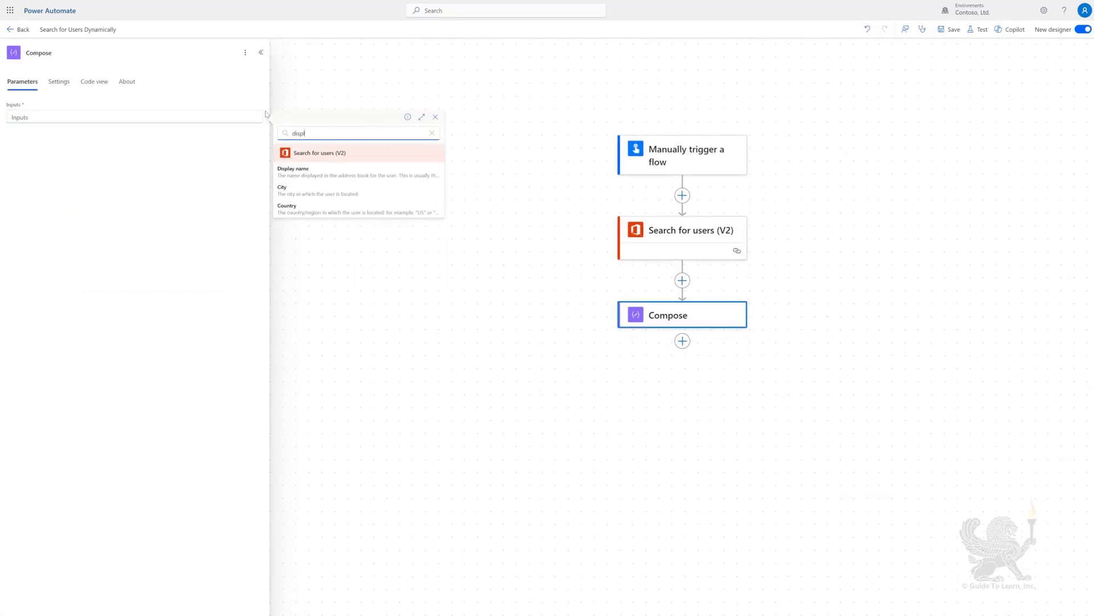
pyautogui.click(306, 175)
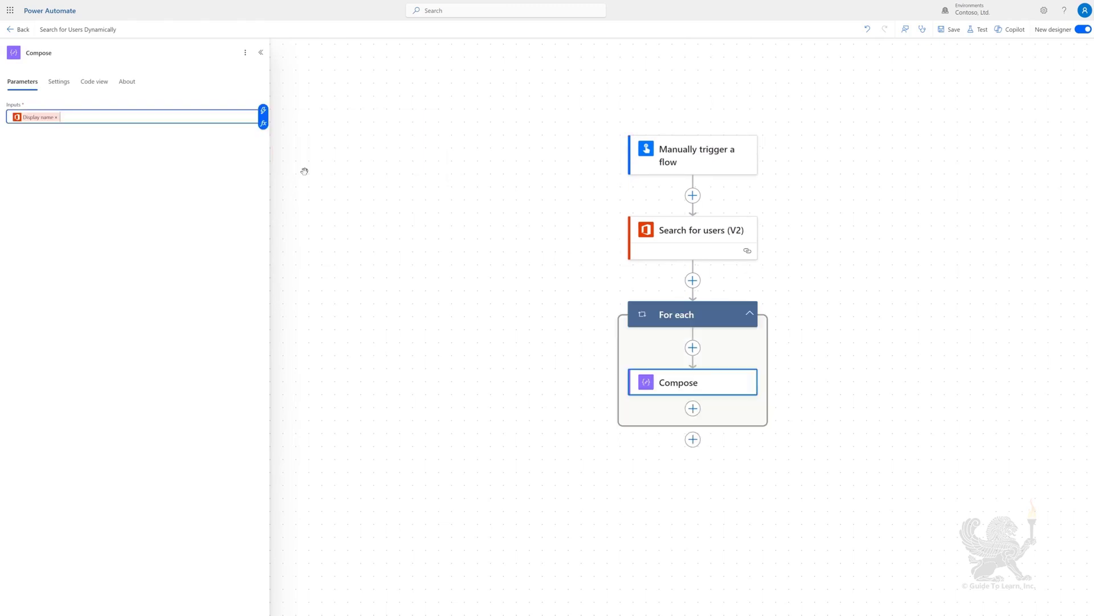
pyautogui.click(949, 29)
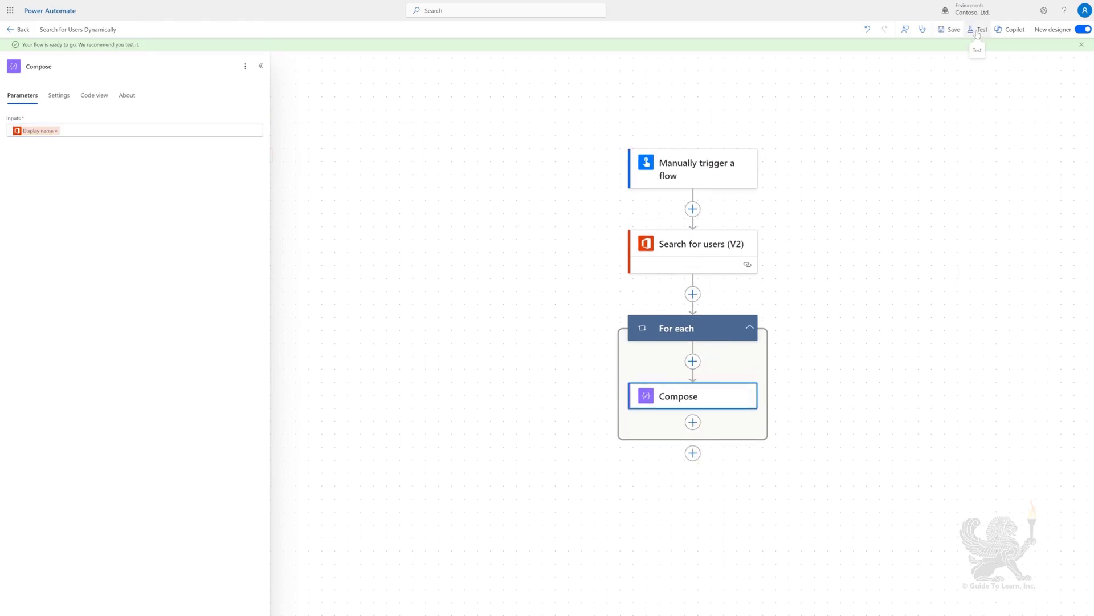
# Run a manual test with a person's full name as Search Term and inspect the Compose output
pyautogui.click(977, 32)
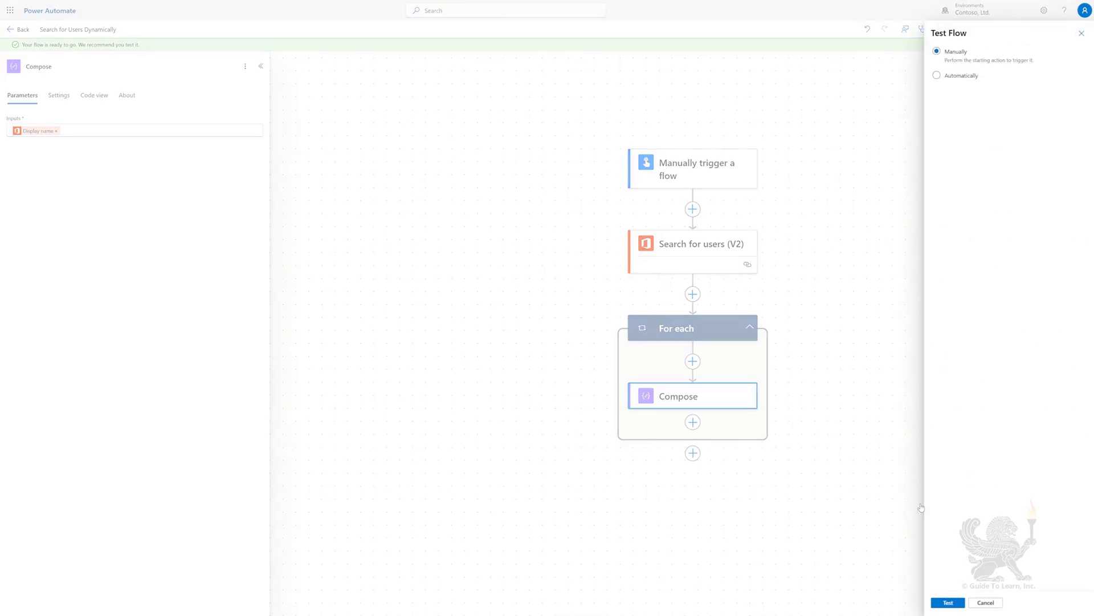
pyautogui.click(949, 602)
pyautogui.click(981, 107)
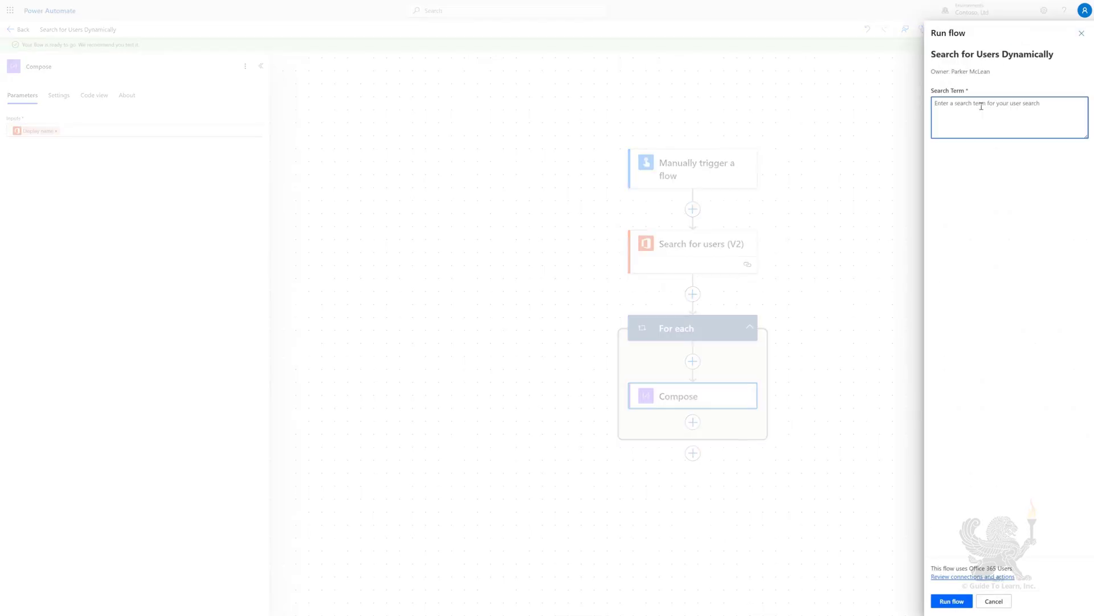
pyautogui.click(951, 602)
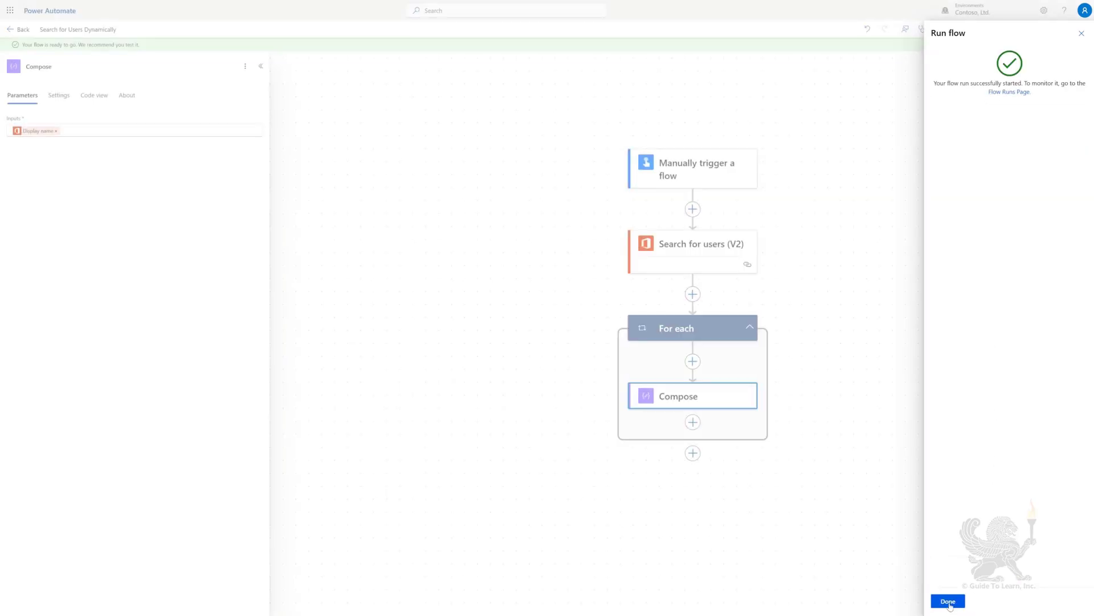
pyautogui.click(949, 602)
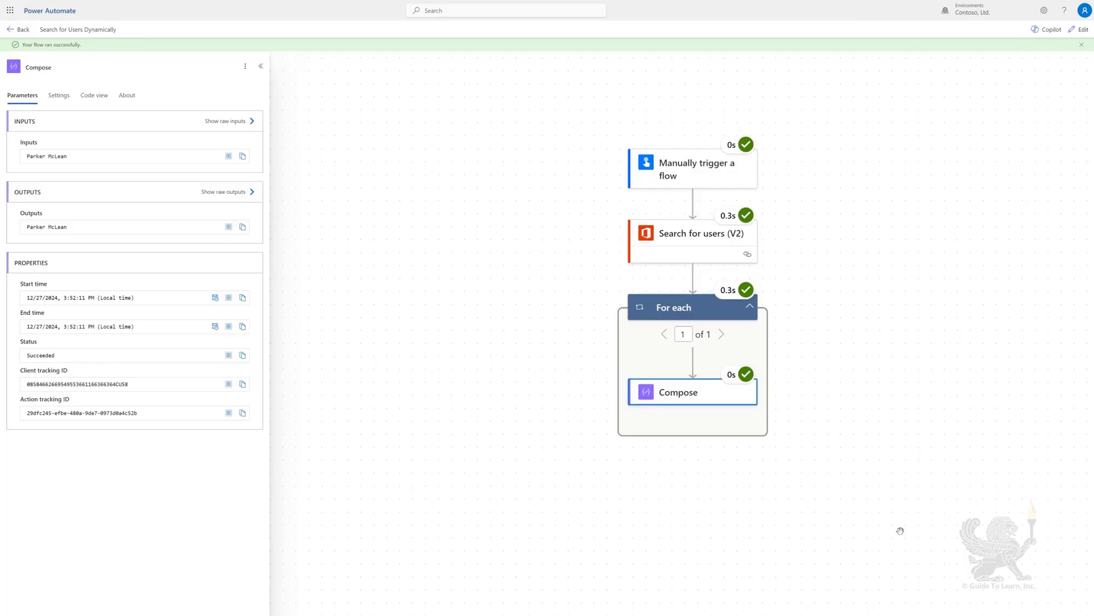
pyautogui.moveTo(22, 156); pyautogui.dragTo(69, 156)
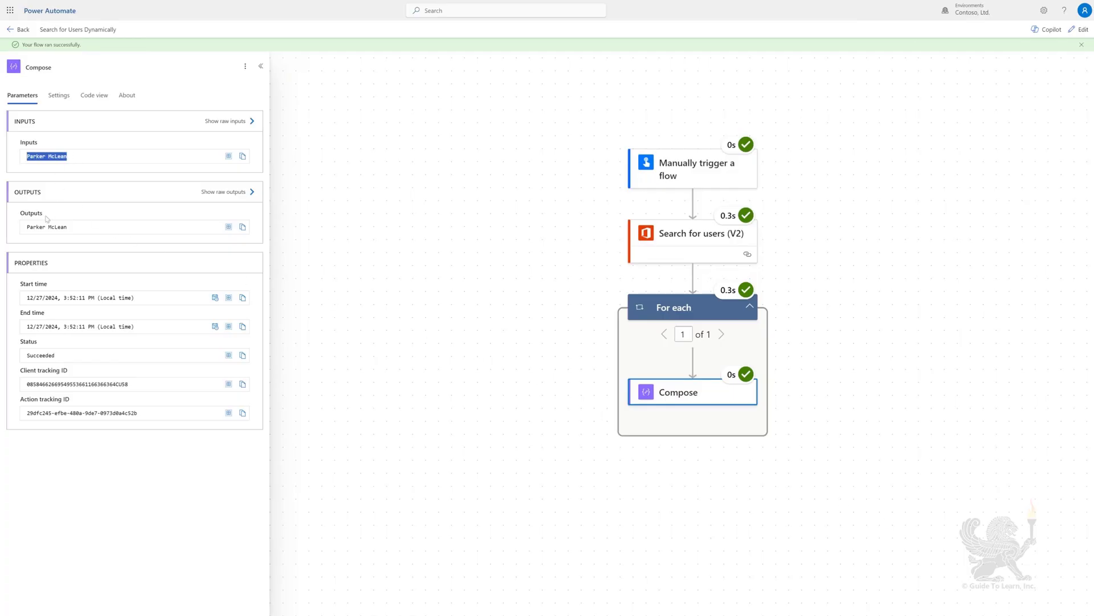